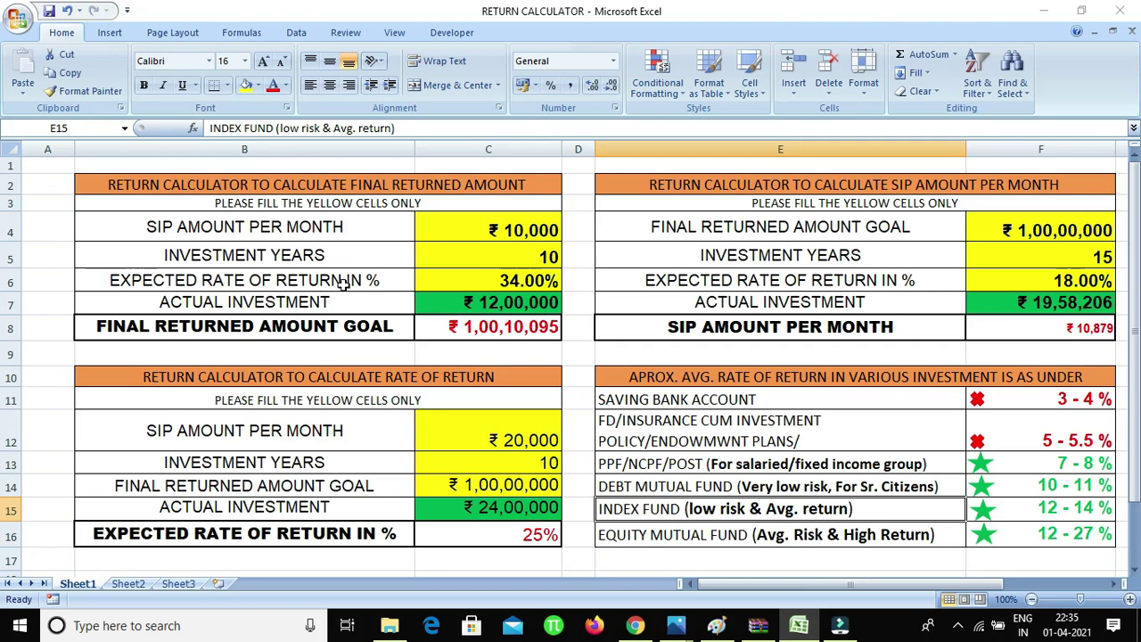
- Clear the SIP amount, investment years and expected rate of return in the final returned amount calculator
left_click(531, 231)
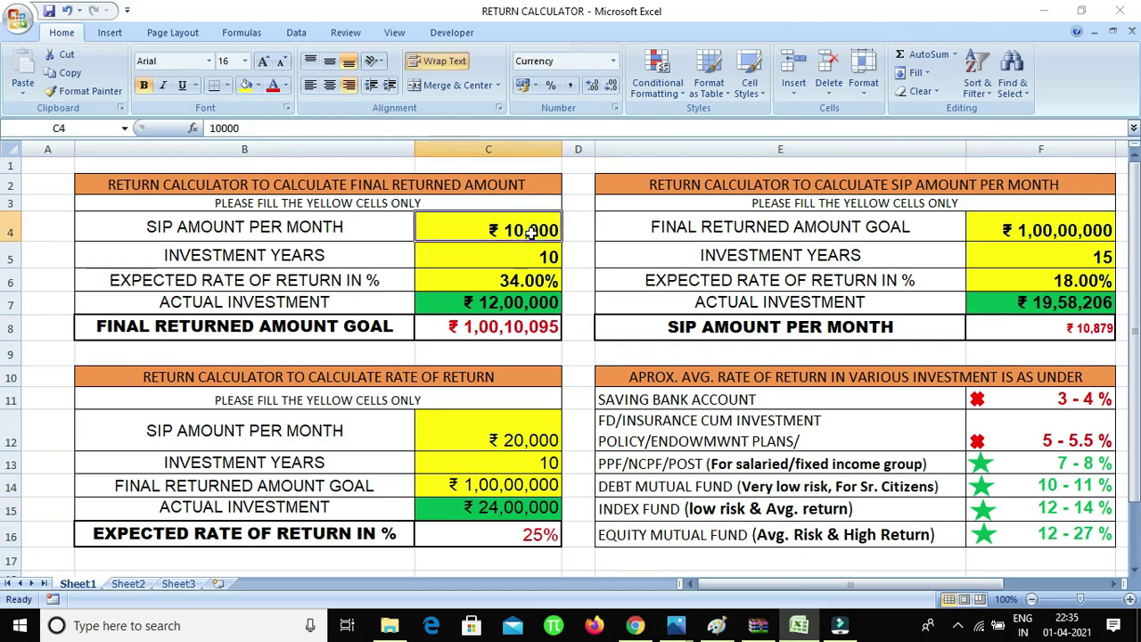
key("Delete")
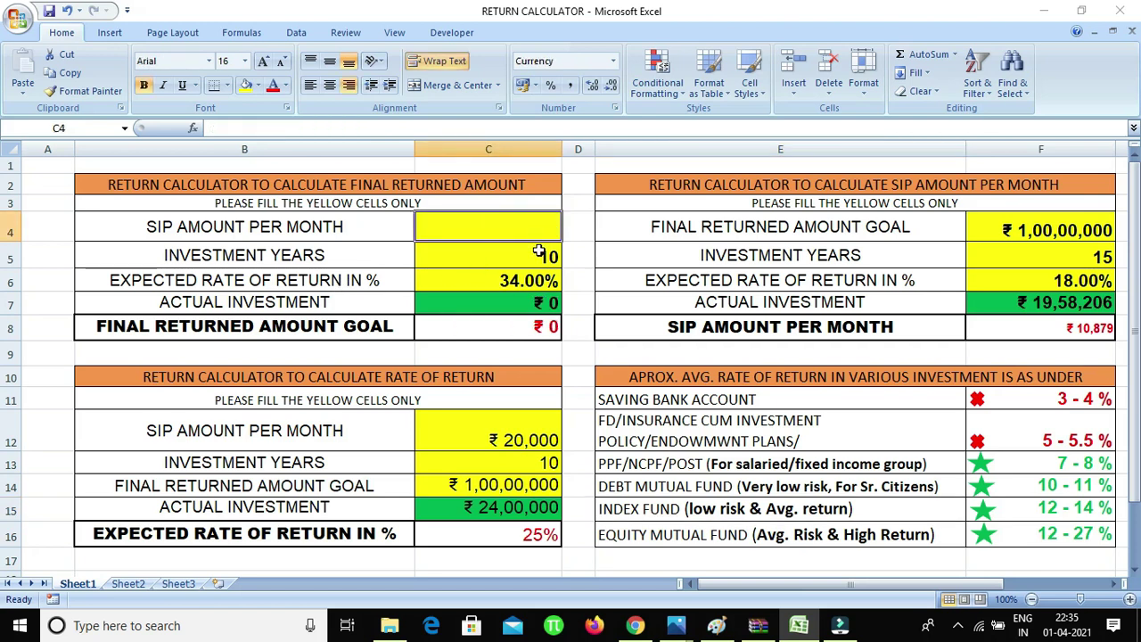
left_click(539, 255)
key("Delete")
left_click(549, 286)
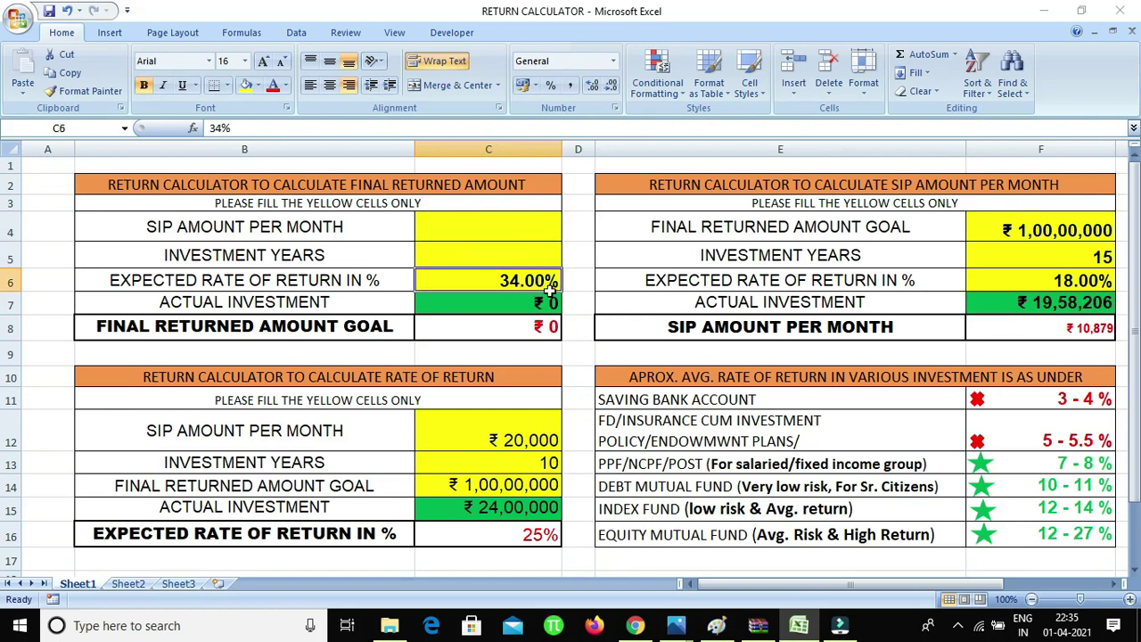
key("Delete")
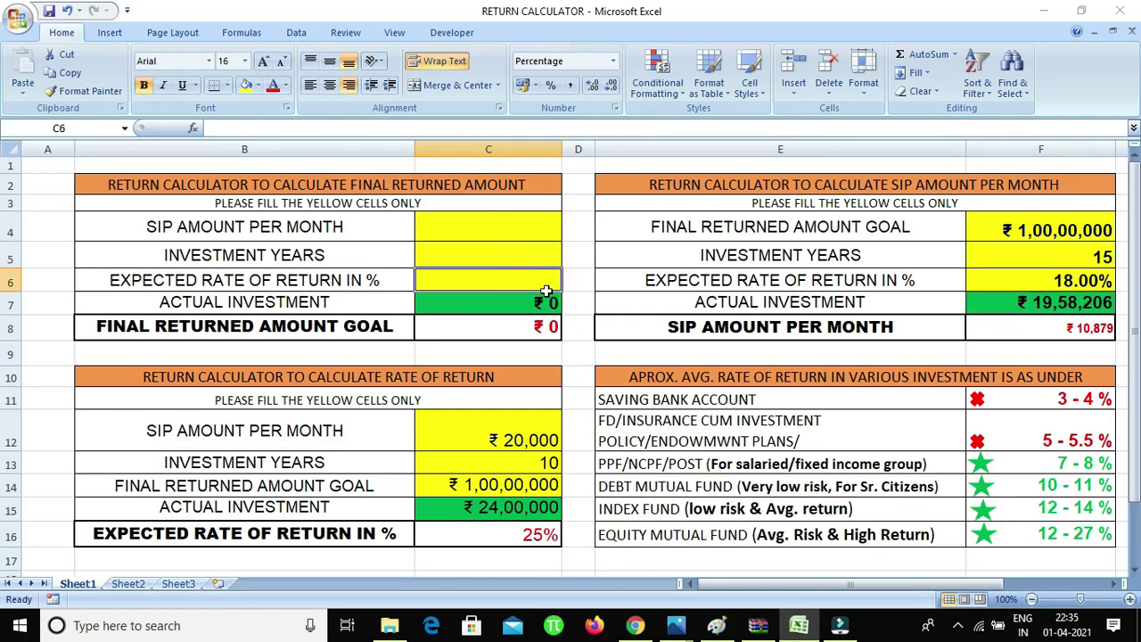
- Enter a monthly SIP amount of 10000 and 10 investment years in the final returned amount calculator
left_click(524, 233)
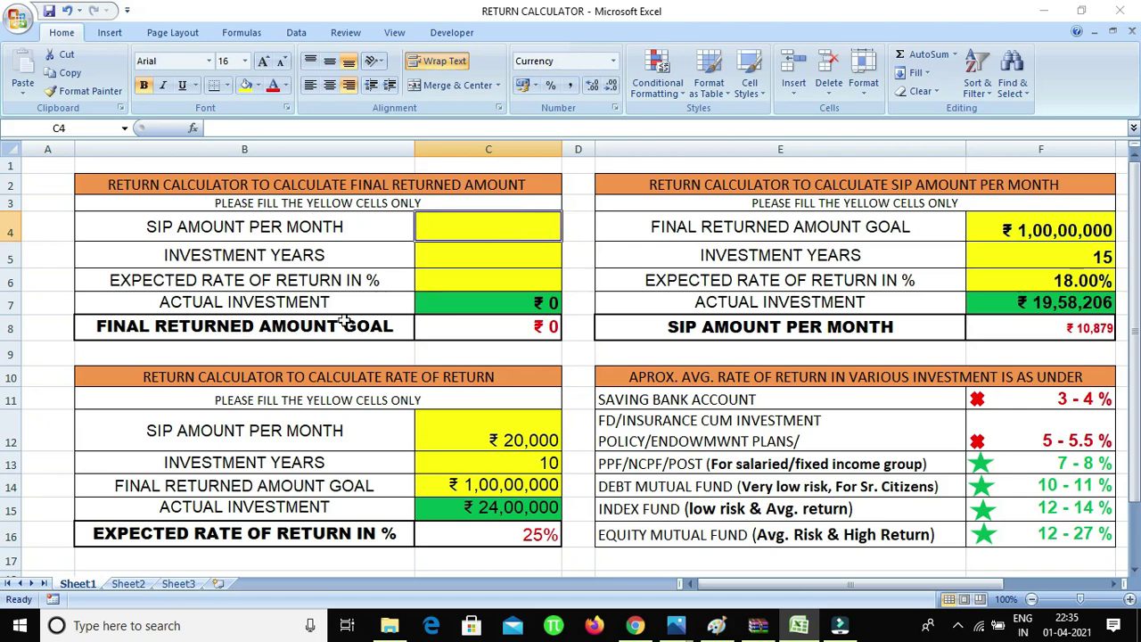
left_click(401, 326)
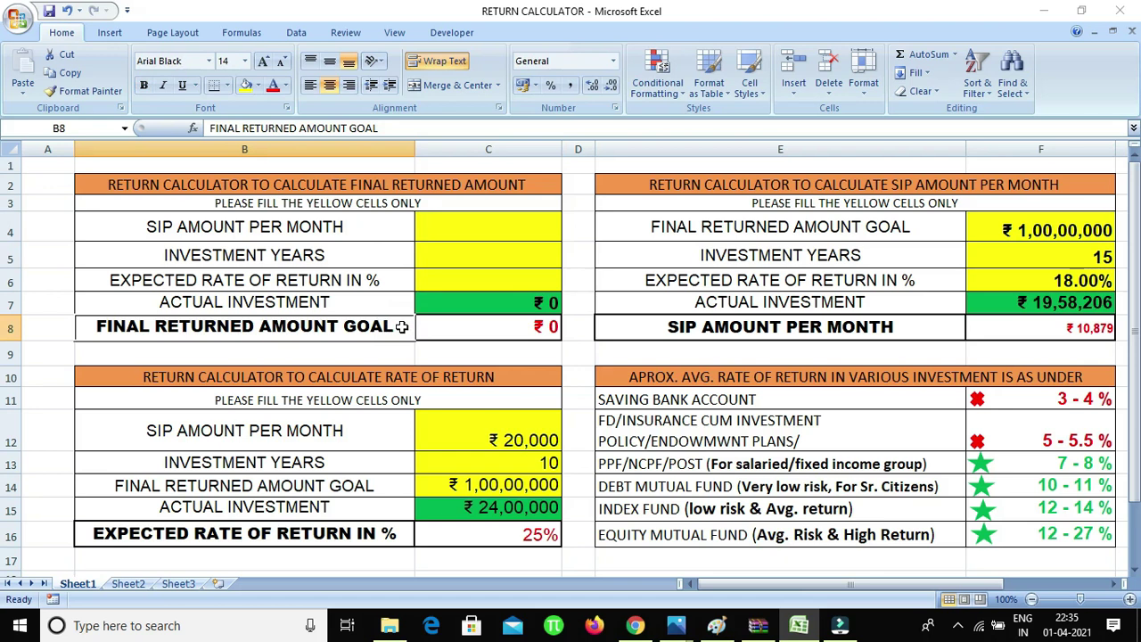
left_click(533, 226)
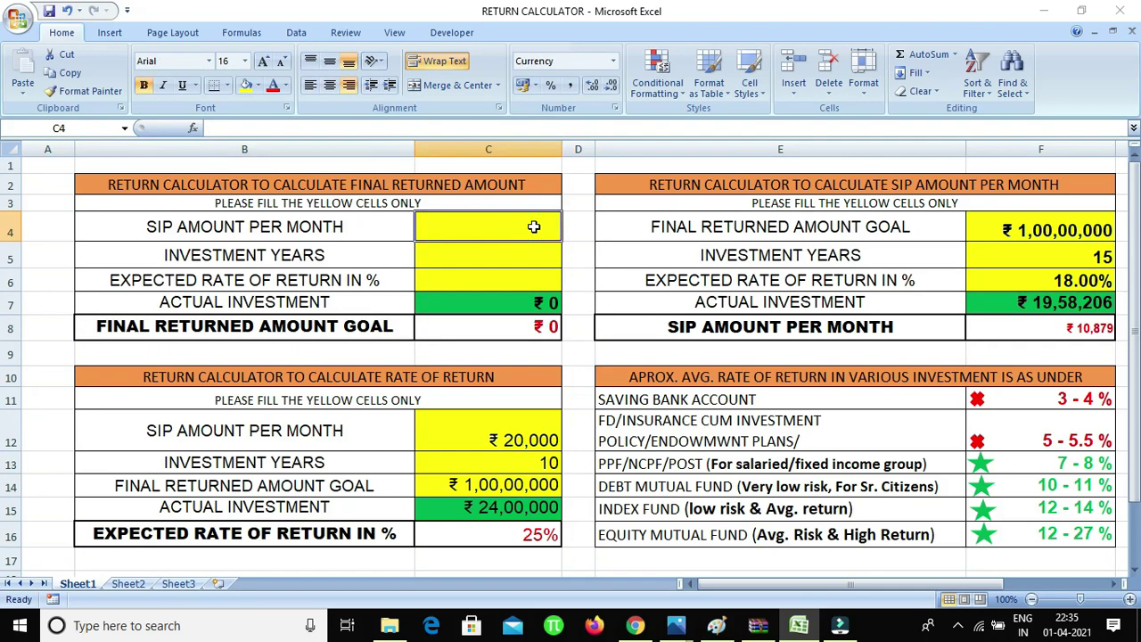
type("10000")
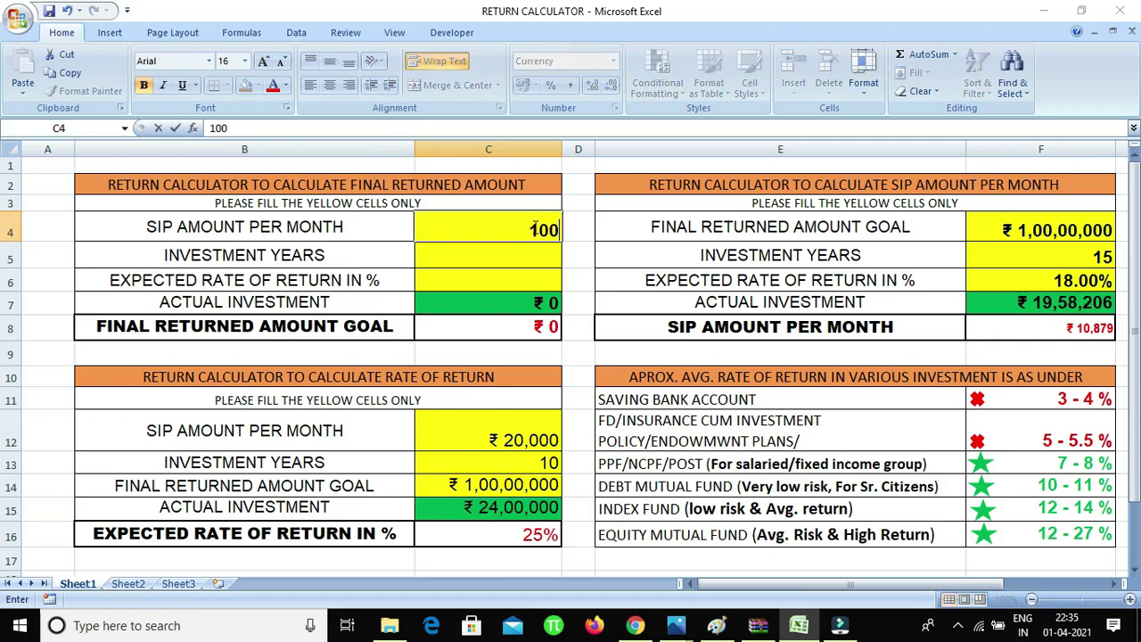
left_click(576, 257)
left_click(546, 256)
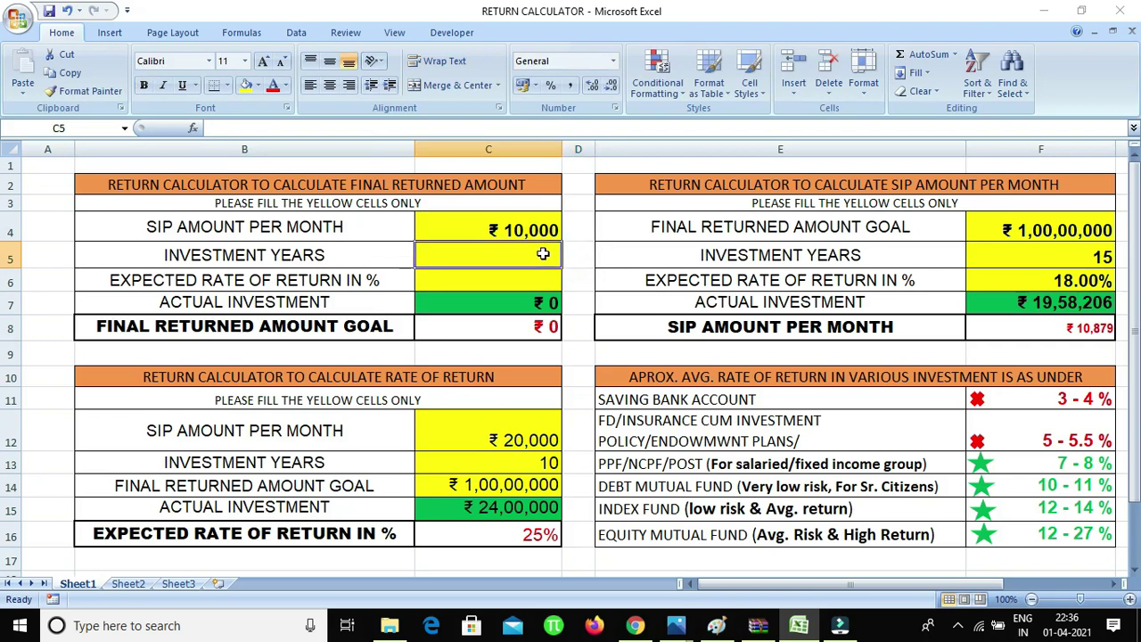
type("10")
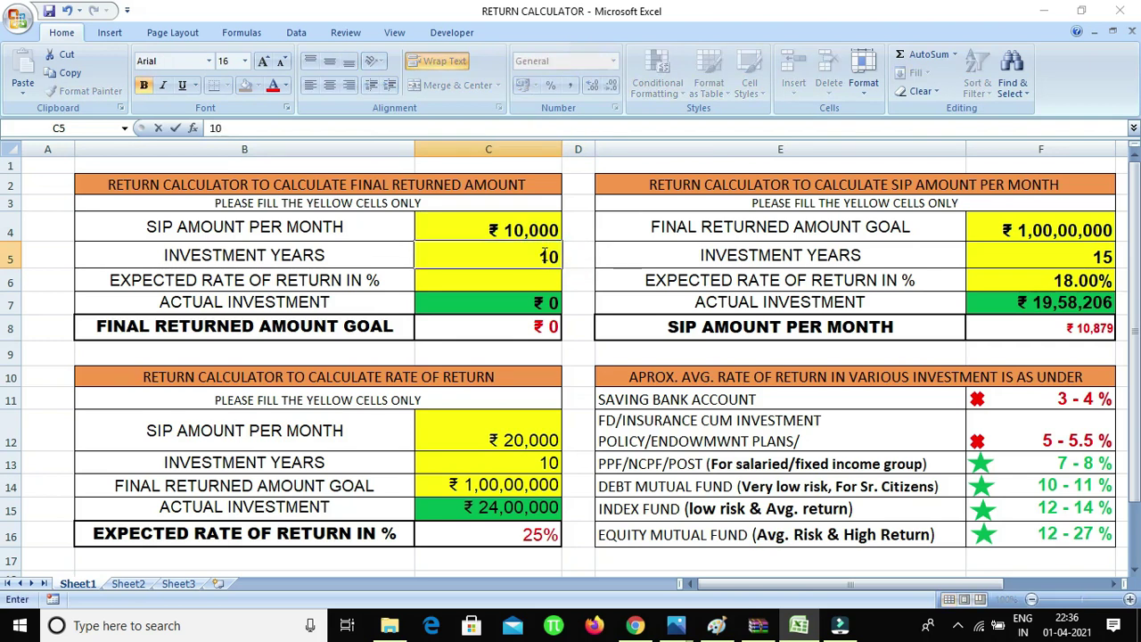
left_click(578, 280)
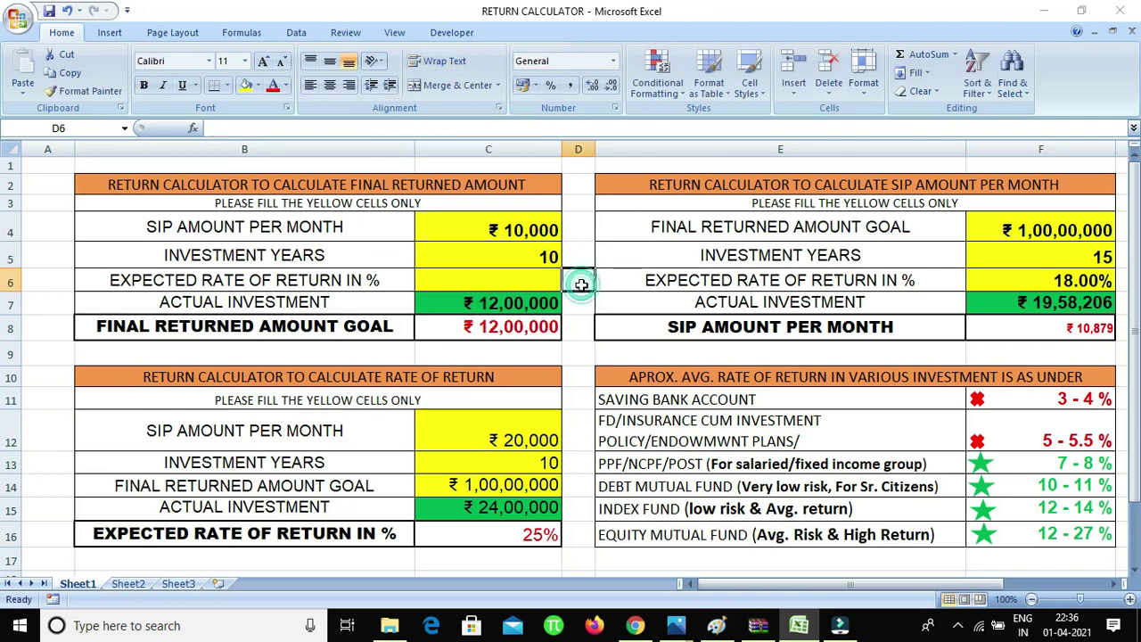
- Examine the PPF/NCPF/POST entry and its average rate in the investment return table to inform the blank expected rate
left_click(503, 280)
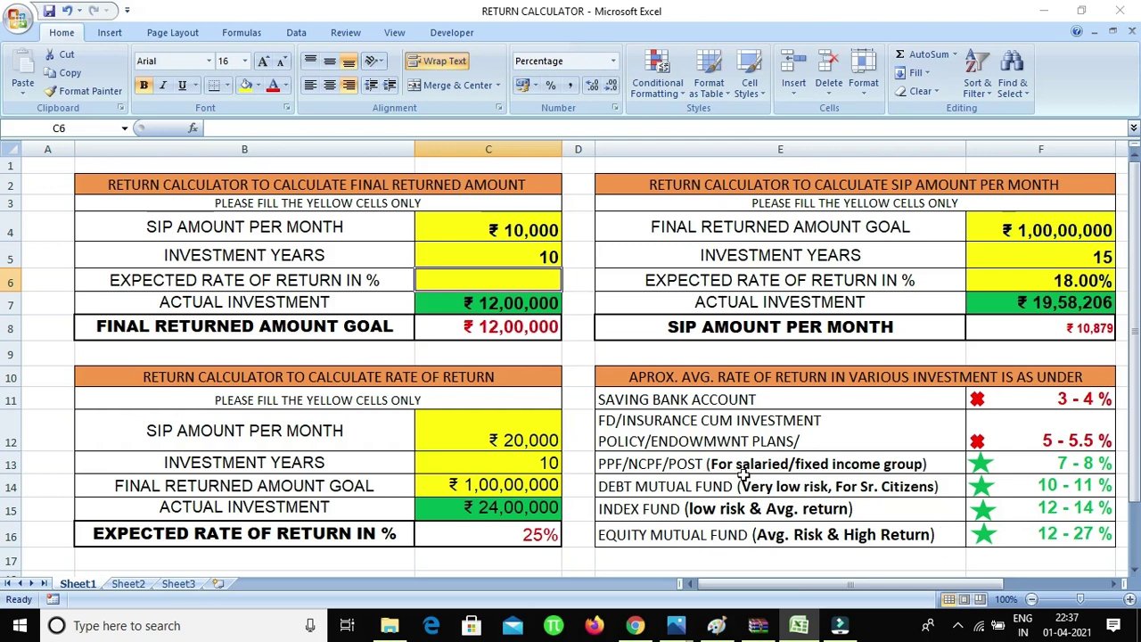
left_click(1089, 462)
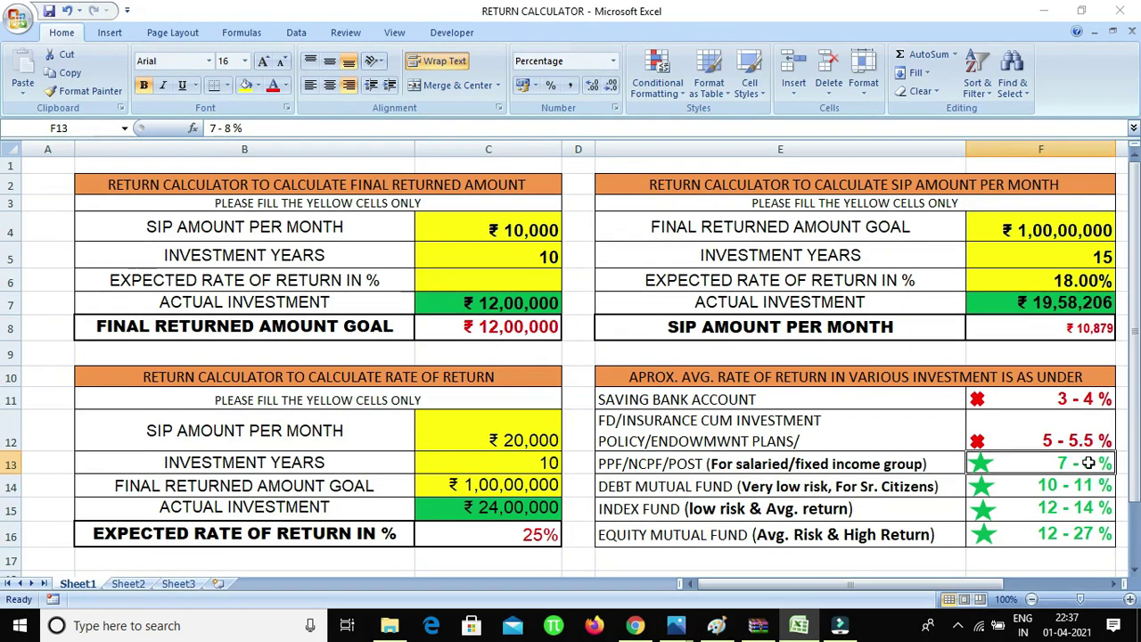
left_click(940, 457)
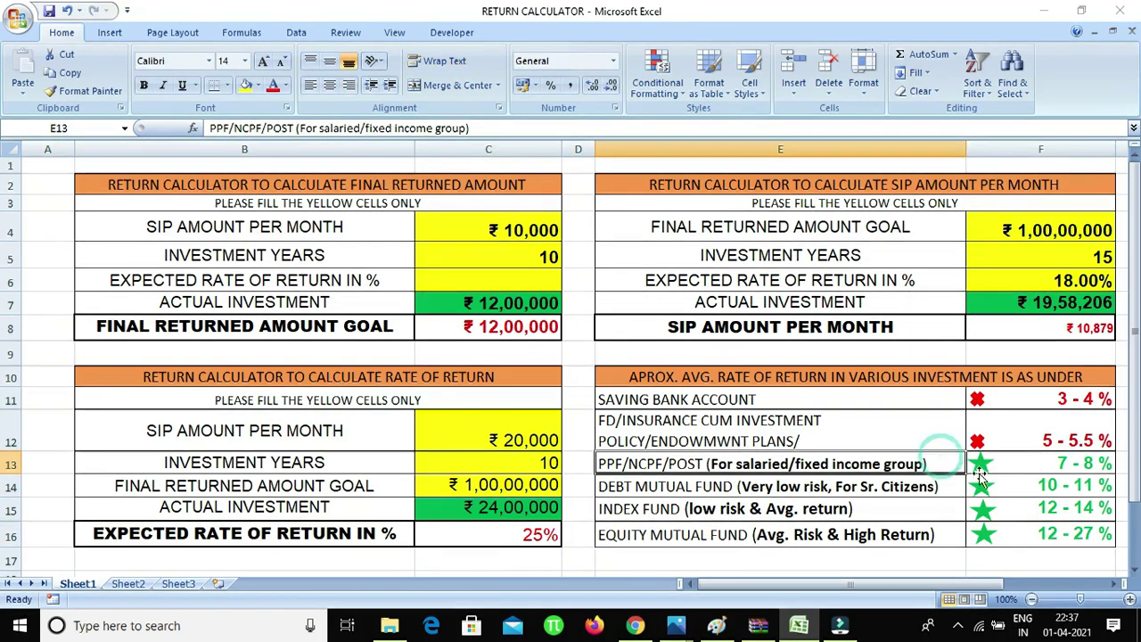
left_click(1022, 469)
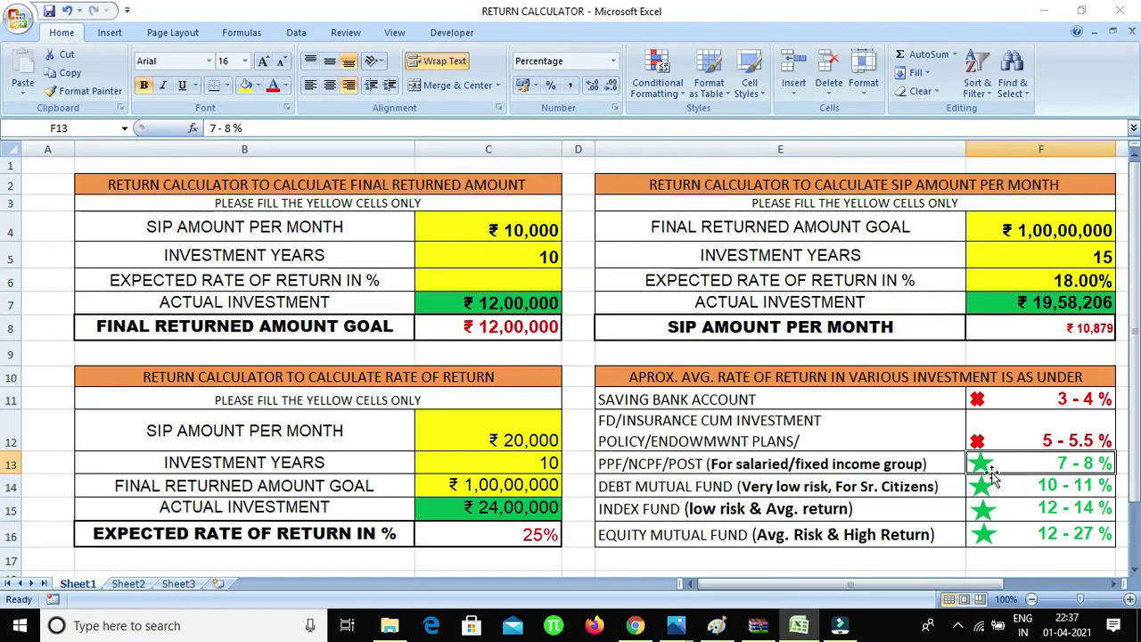
left_click(946, 457)
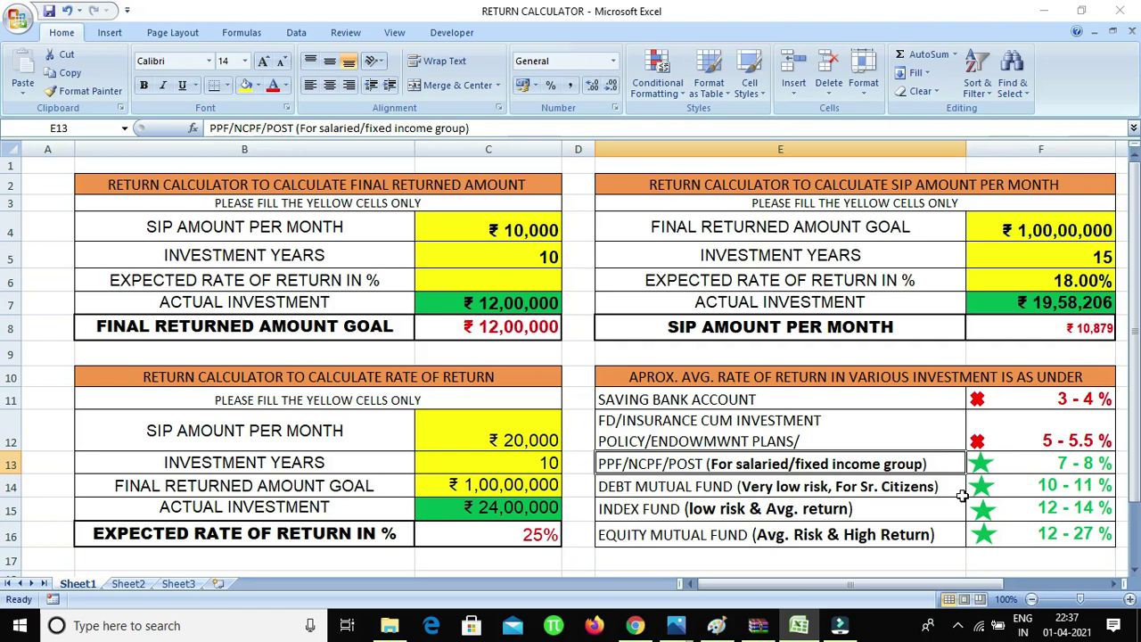
left_click(1026, 465)
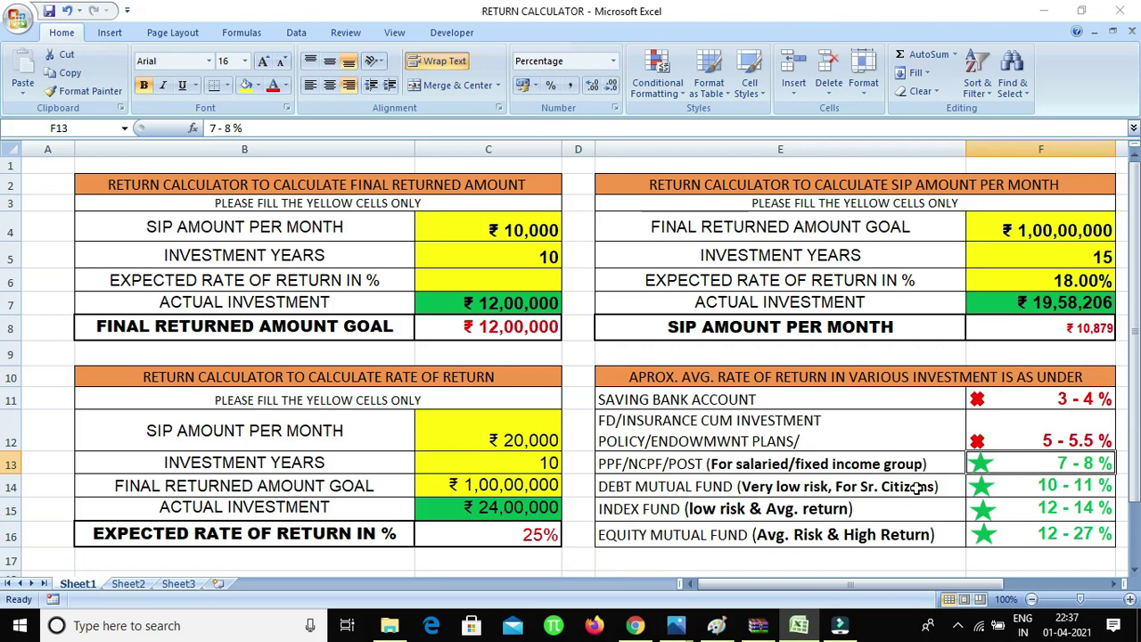
- Review the debt mutual fund entry, its risk note and its average rate of return in the investment table
left_click(1018, 487)
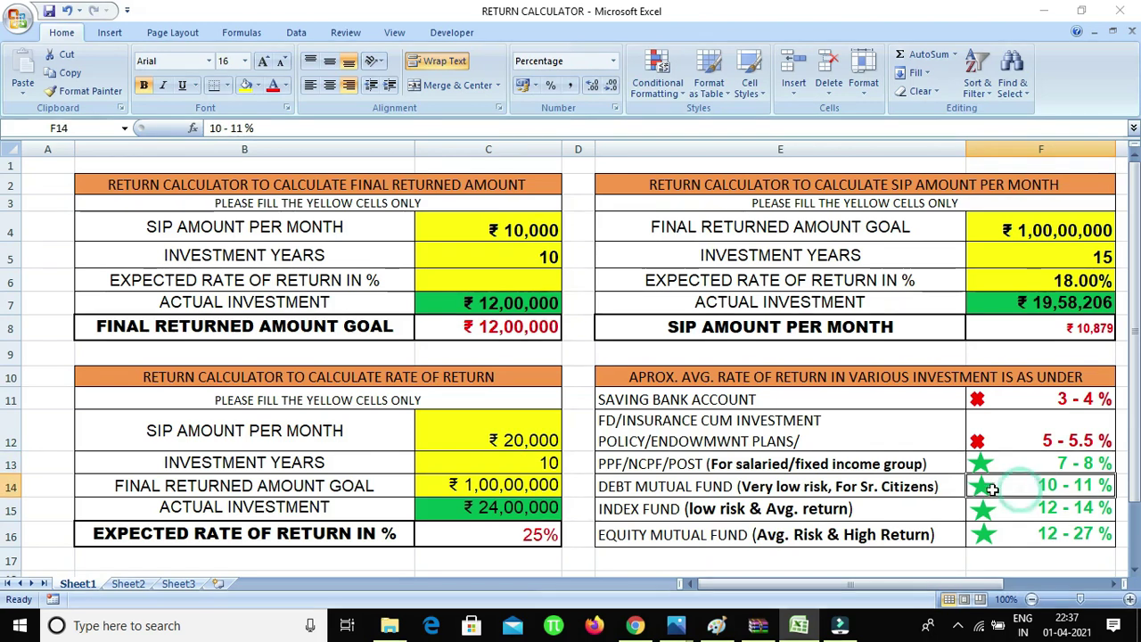
left_click(953, 486)
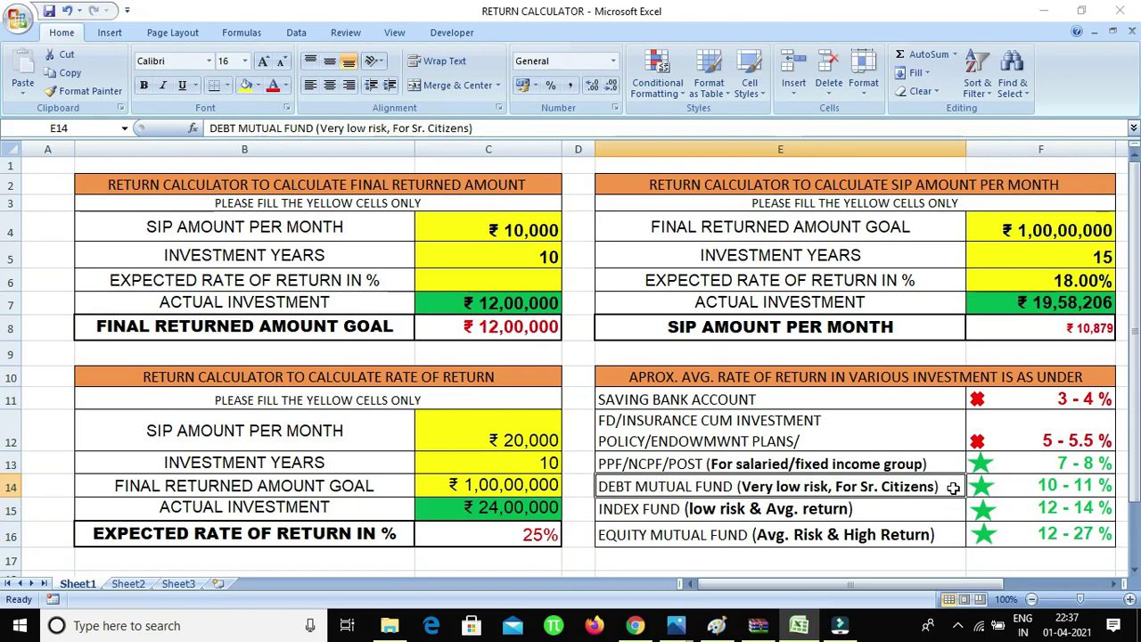
left_click(1017, 487)
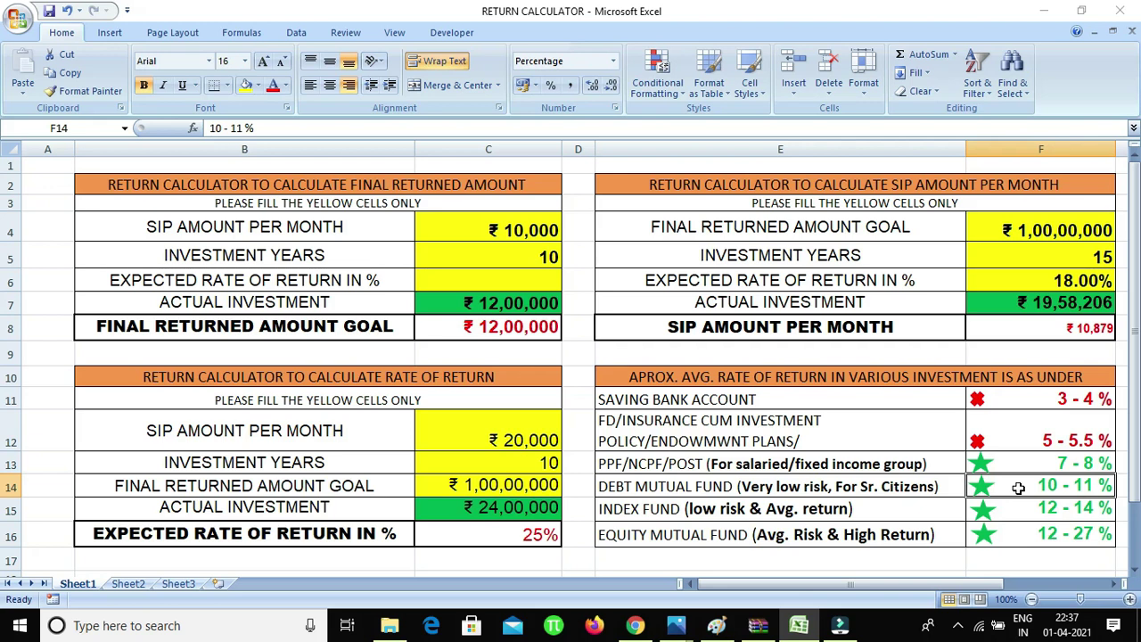
left_click(810, 485)
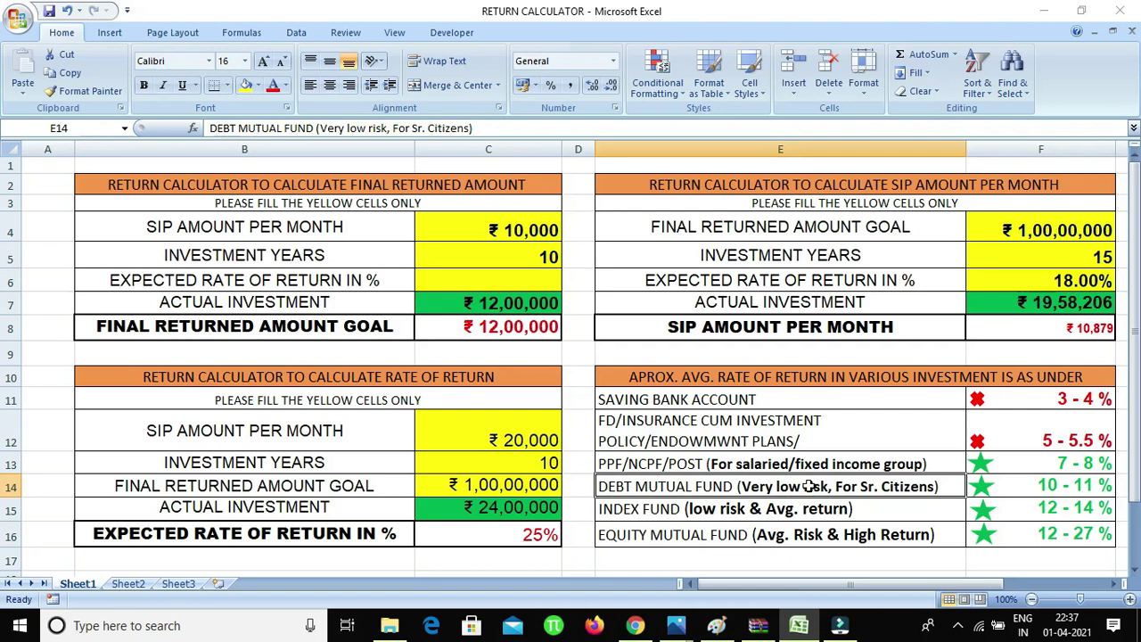
left_click(988, 493)
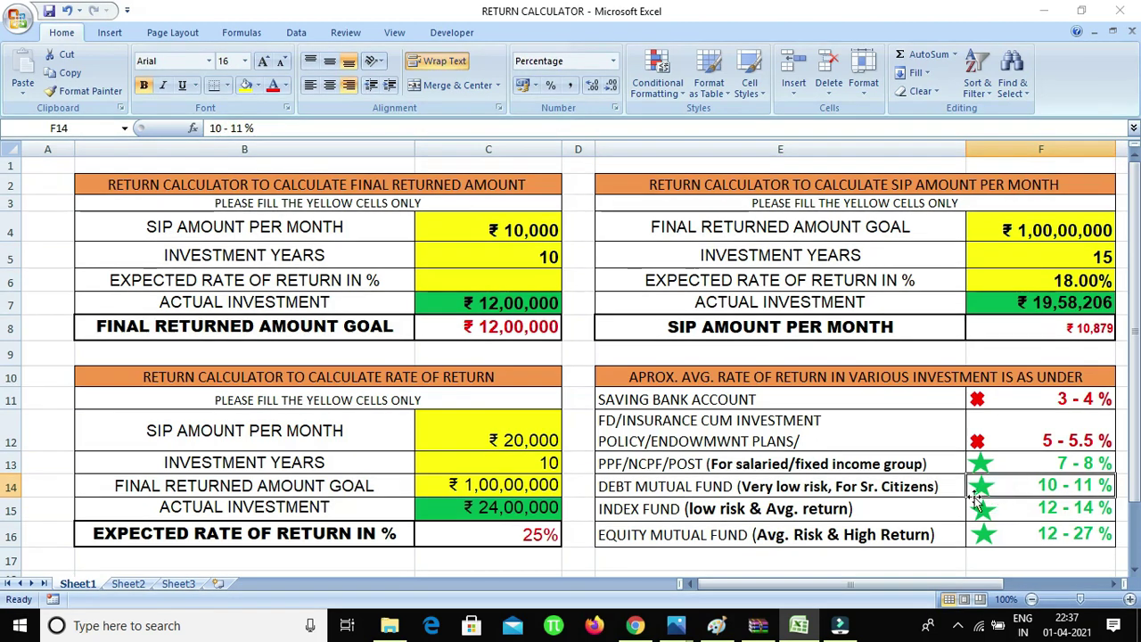
left_click(953, 488)
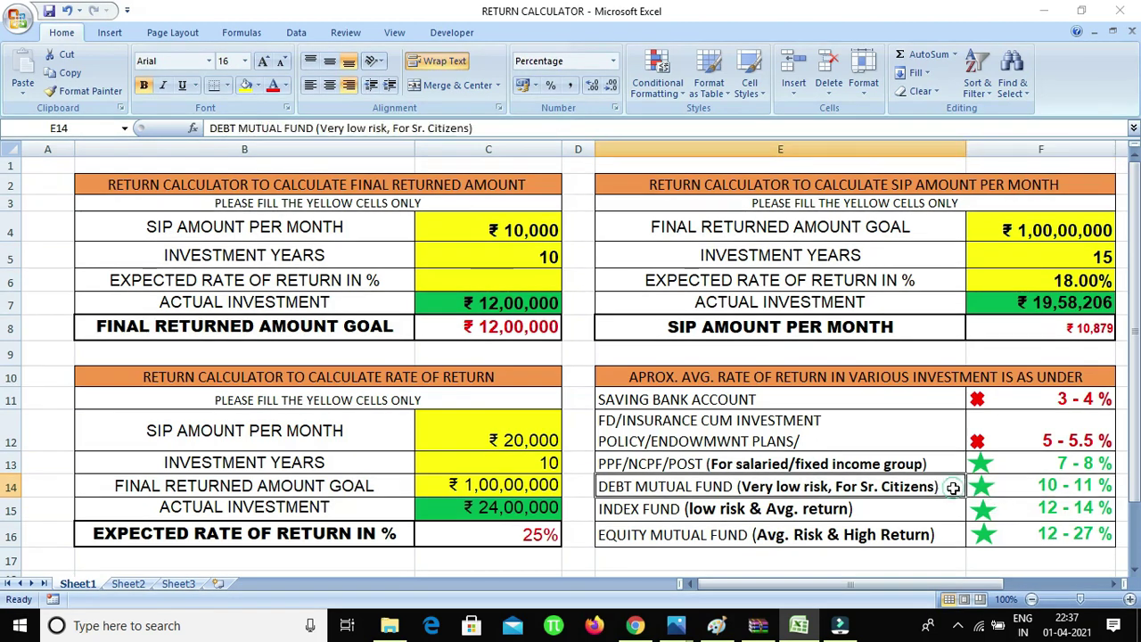
left_click(981, 490)
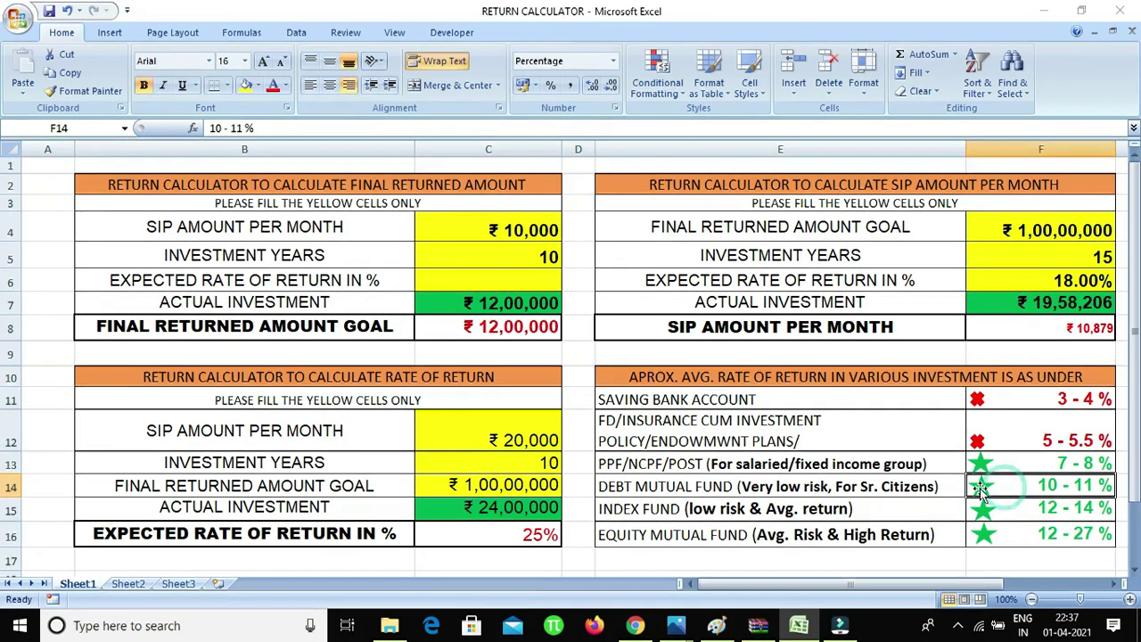
double_click(962, 489)
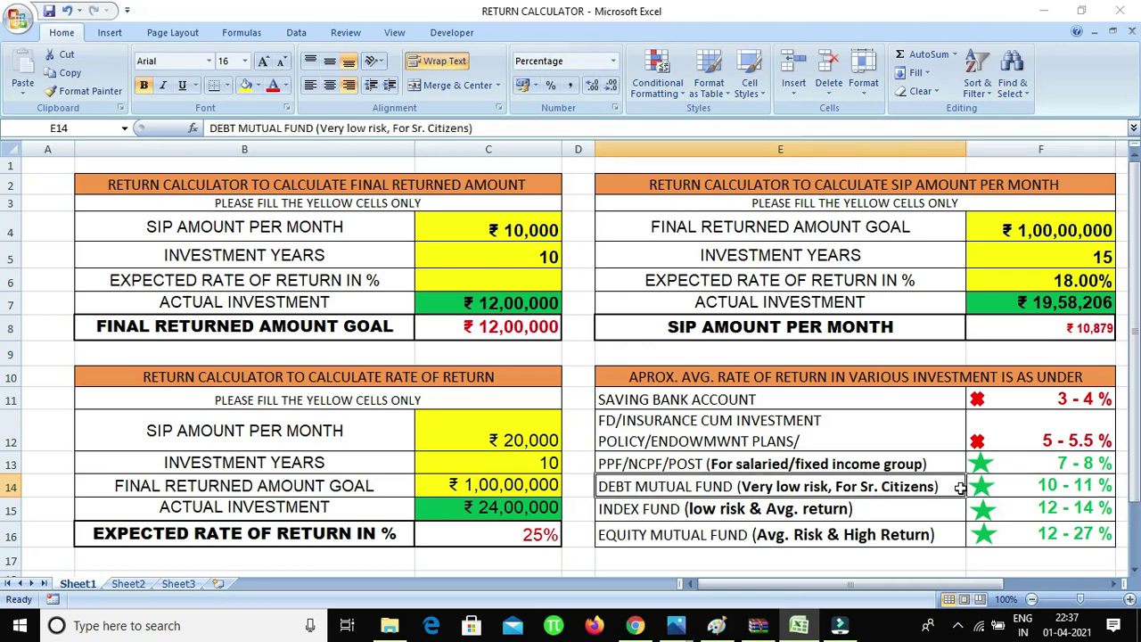
left_click(1025, 488)
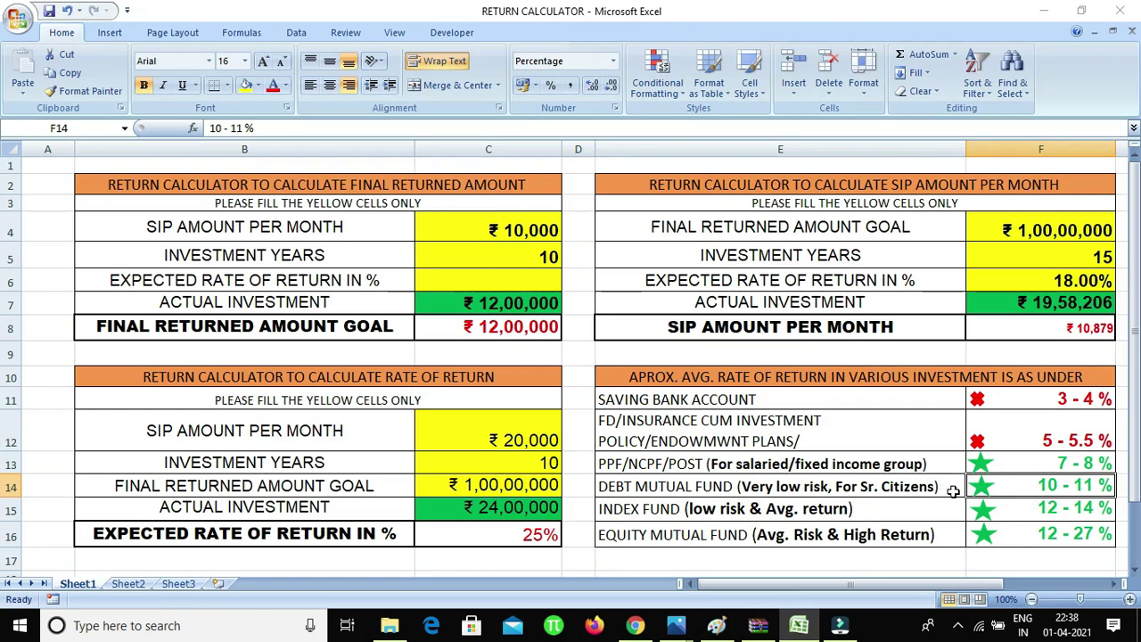
left_click(953, 491)
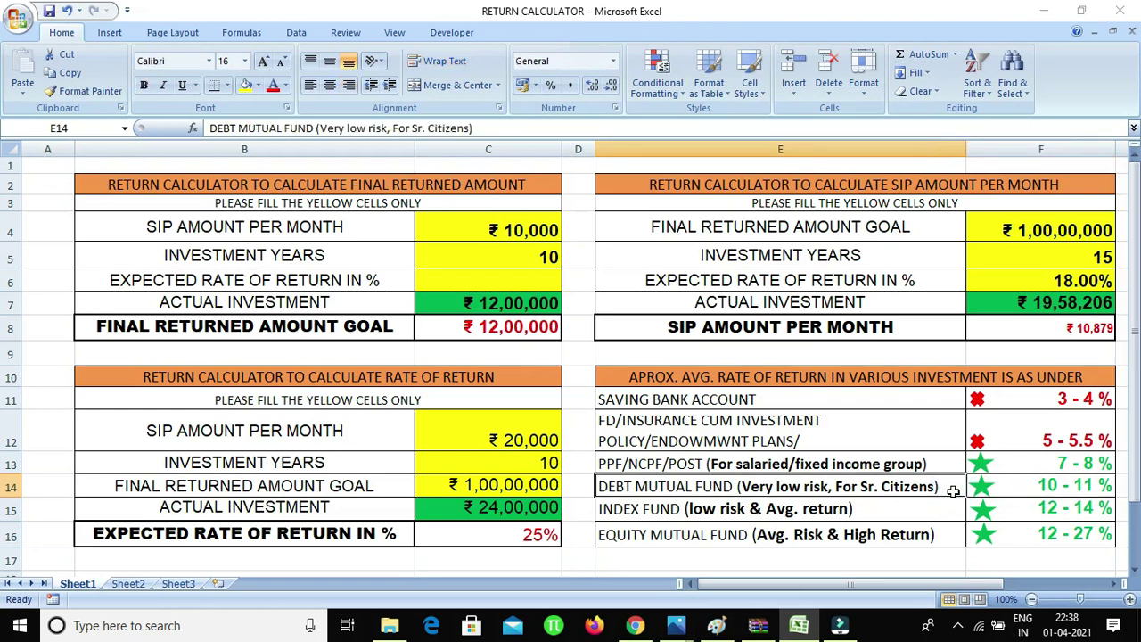
left_click(1006, 491)
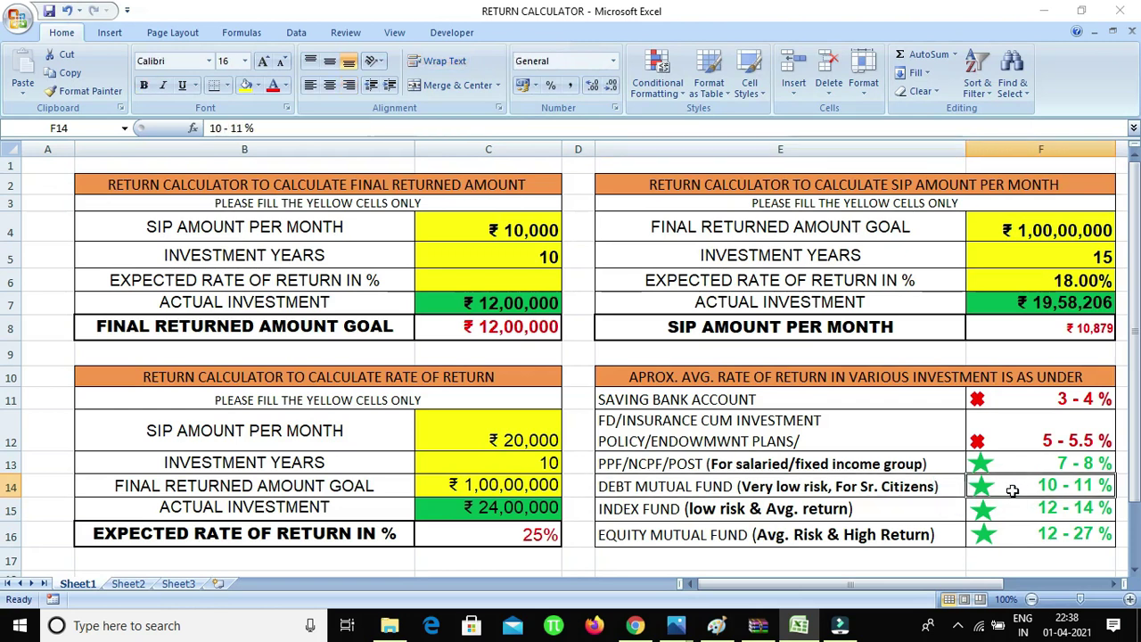
left_click(953, 492)
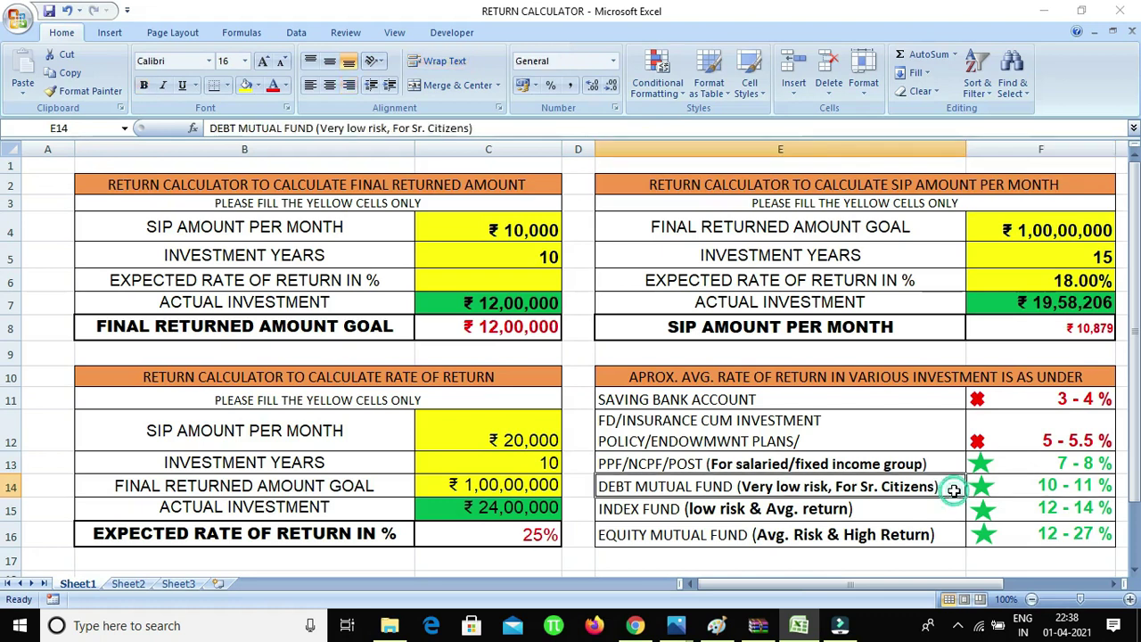
- Review the index fund entry, its risk note and its average rate of return in the investment table
left_click(911, 515)
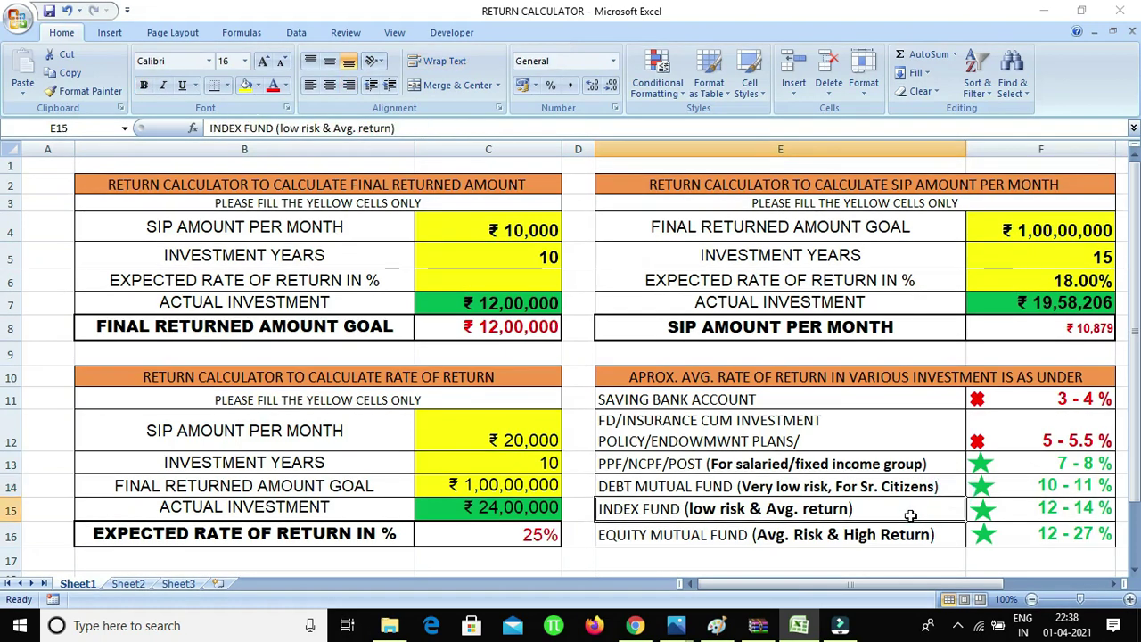
left_click(1006, 515)
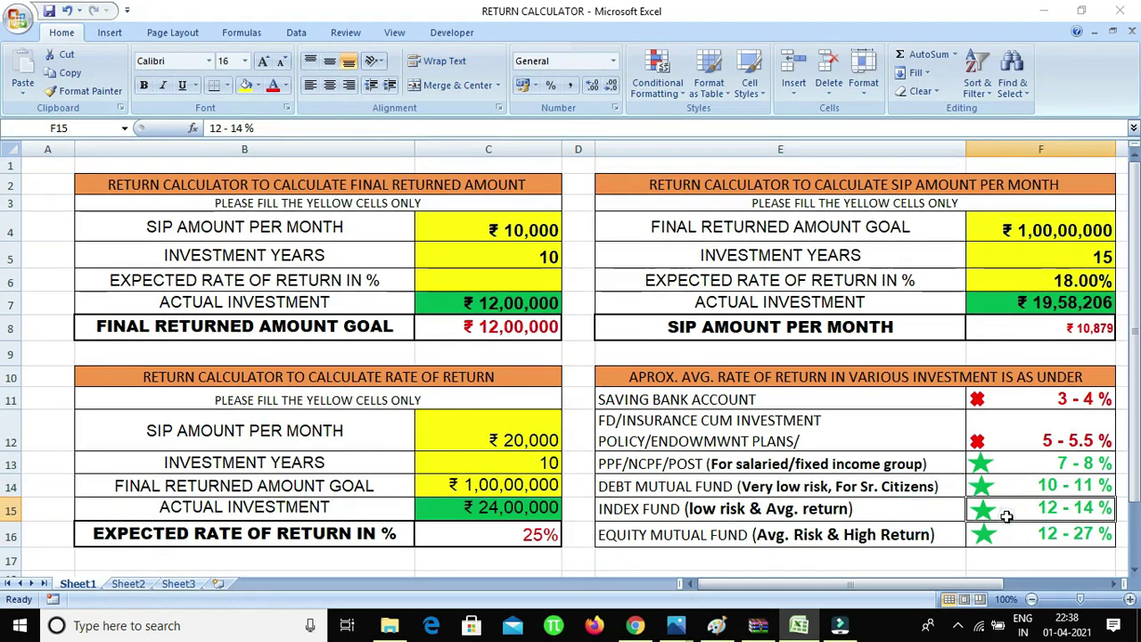
left_click(953, 511)
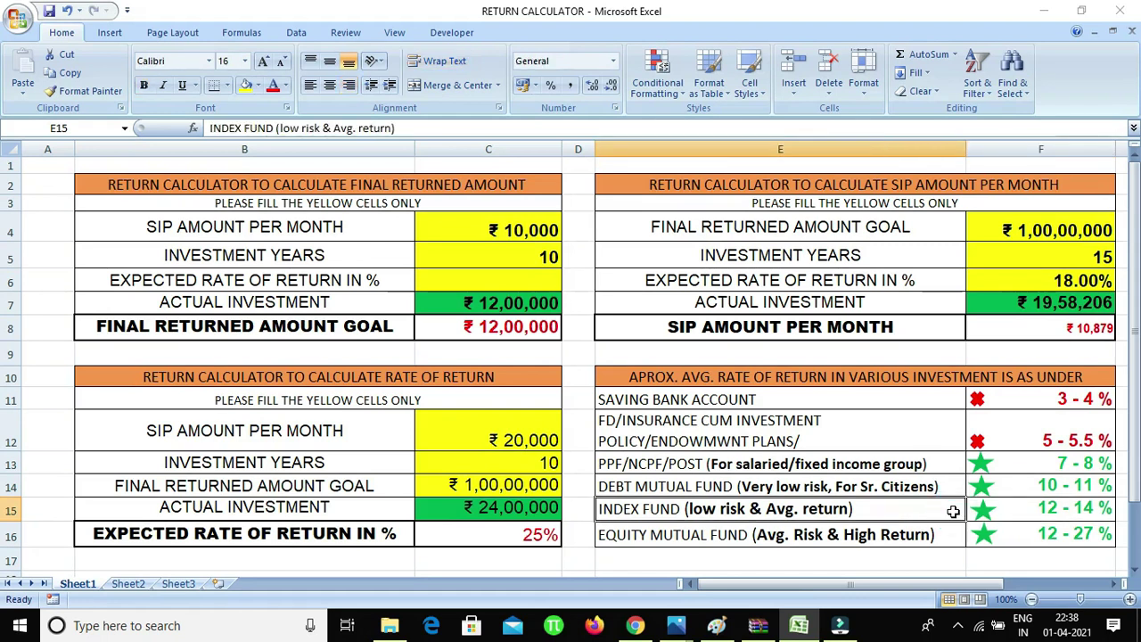
left_click(1006, 511)
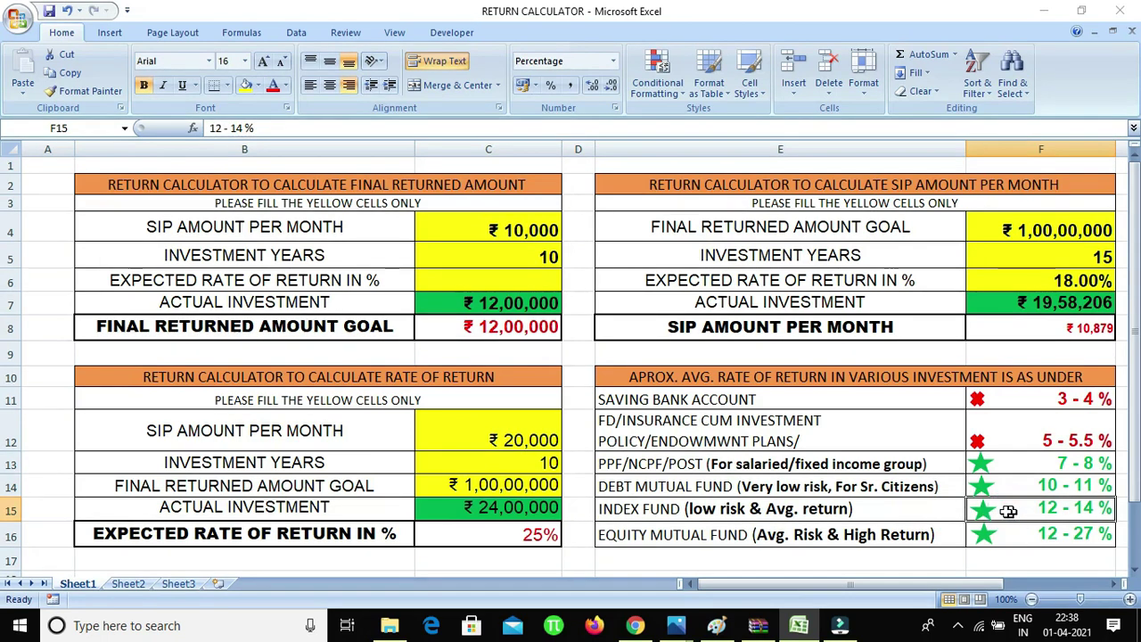
left_click(923, 510)
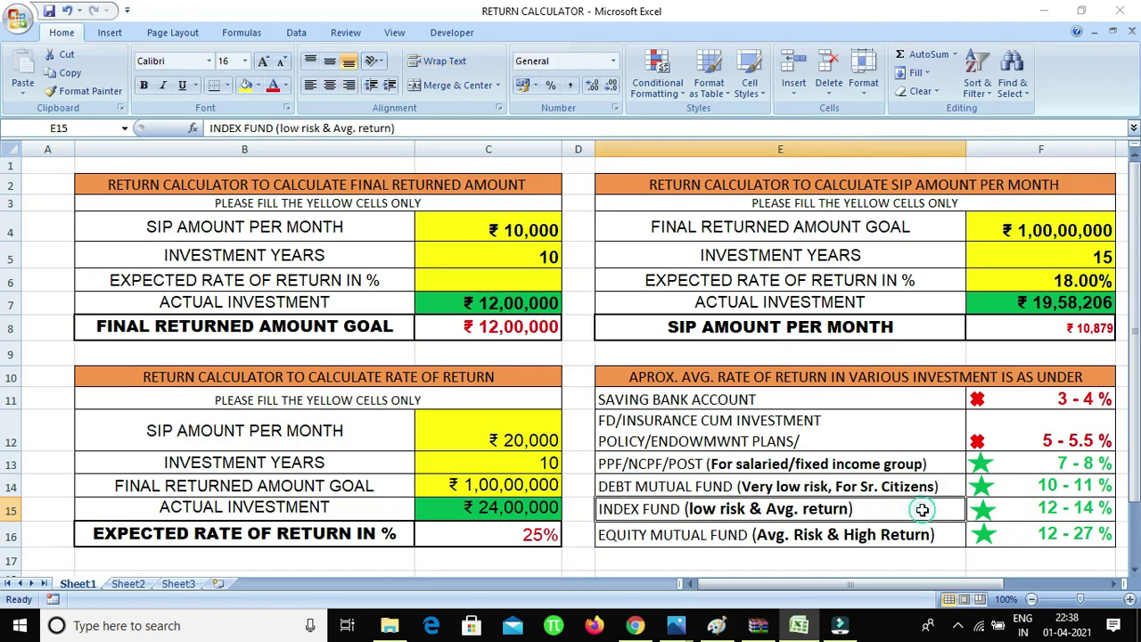
left_click(1017, 515)
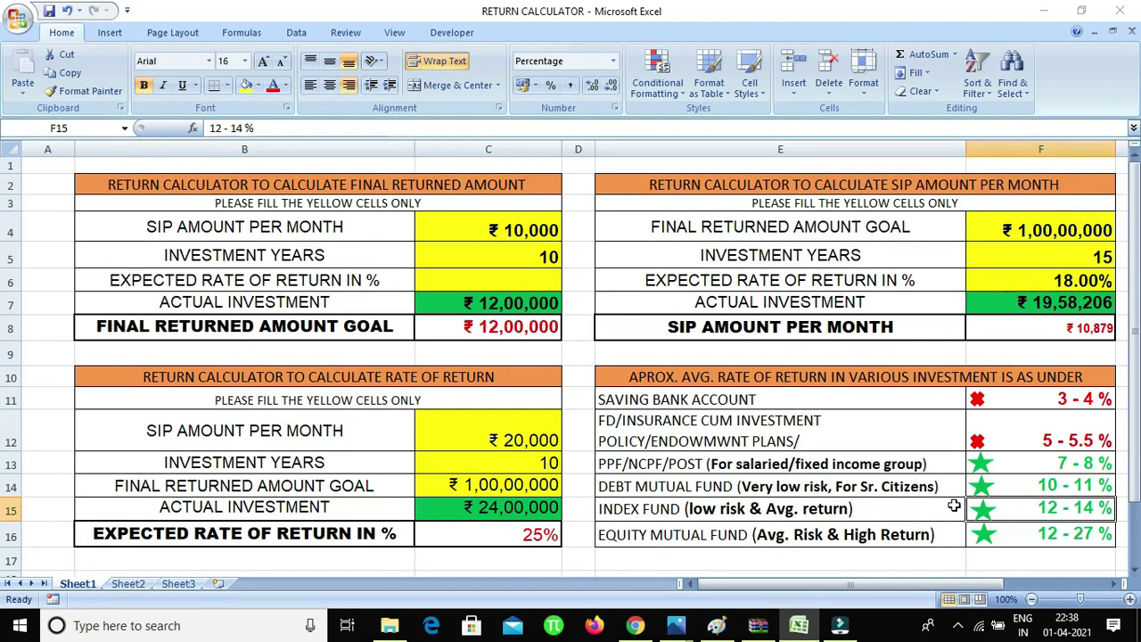
- Compare the index fund's low-risk label with its average return range in the investment return table
left_click(904, 509)
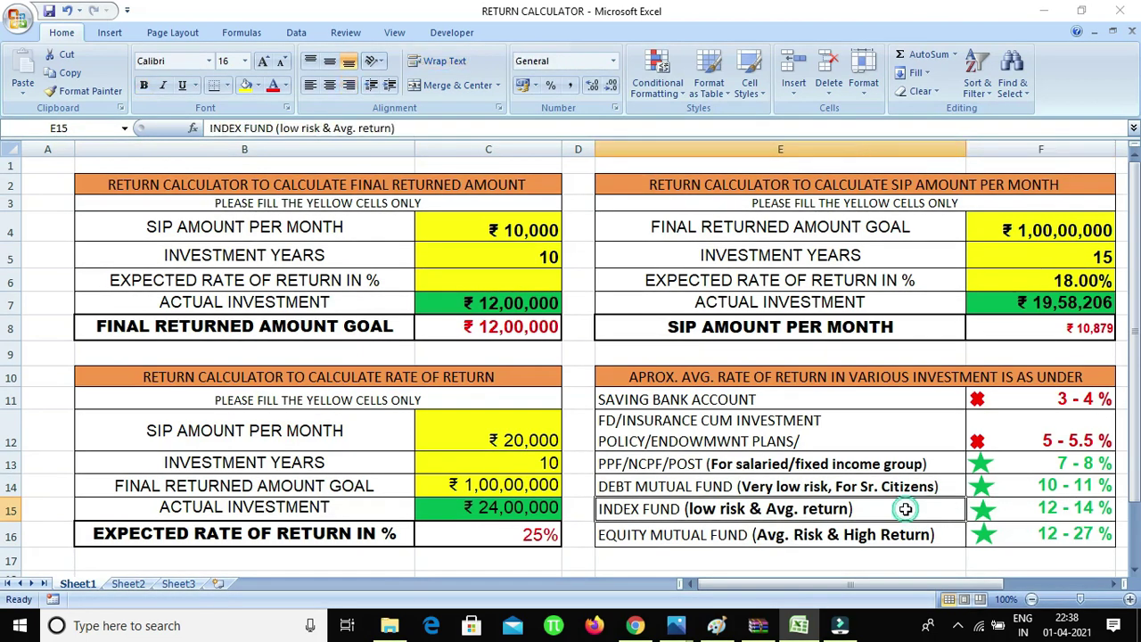
left_click(1010, 512)
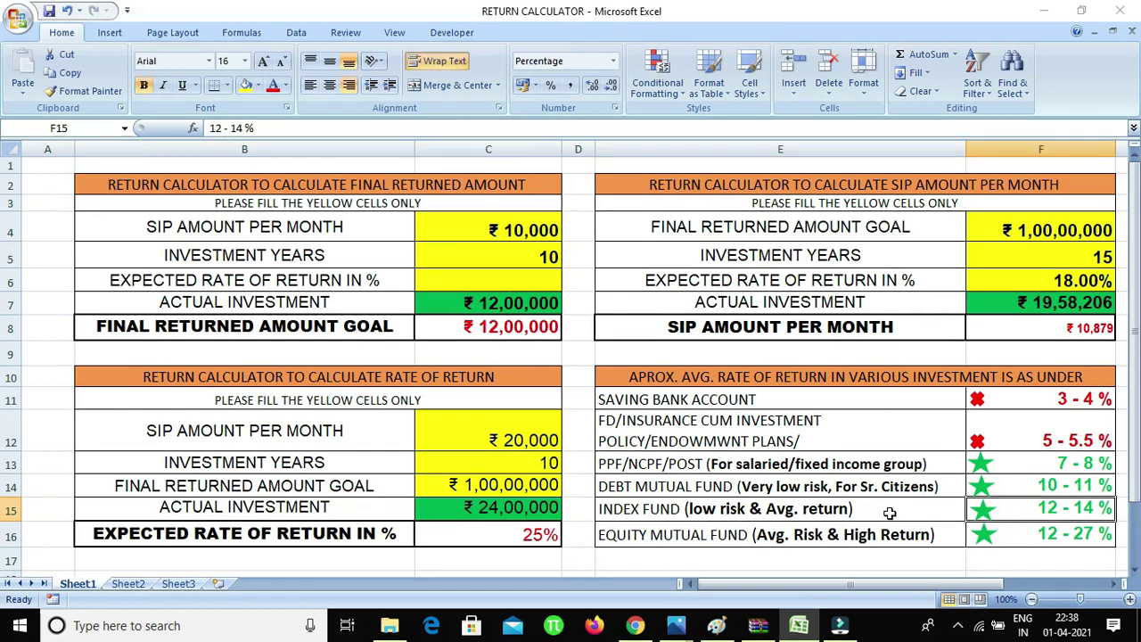
left_click(947, 510)
left_click(1054, 507)
left_click(935, 509)
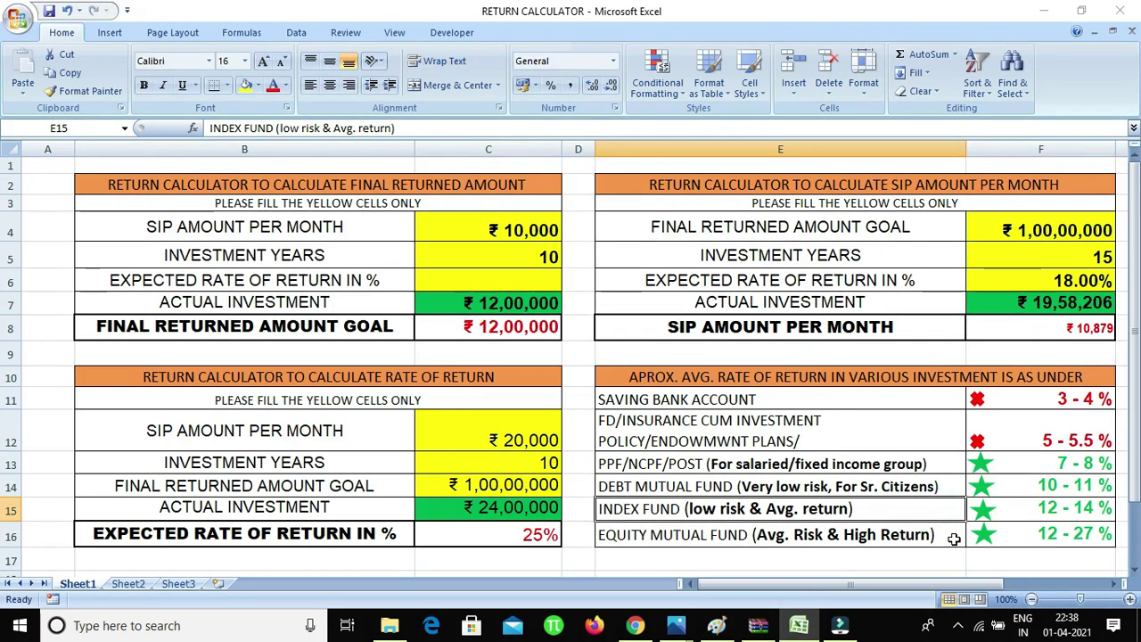
left_click(1032, 510)
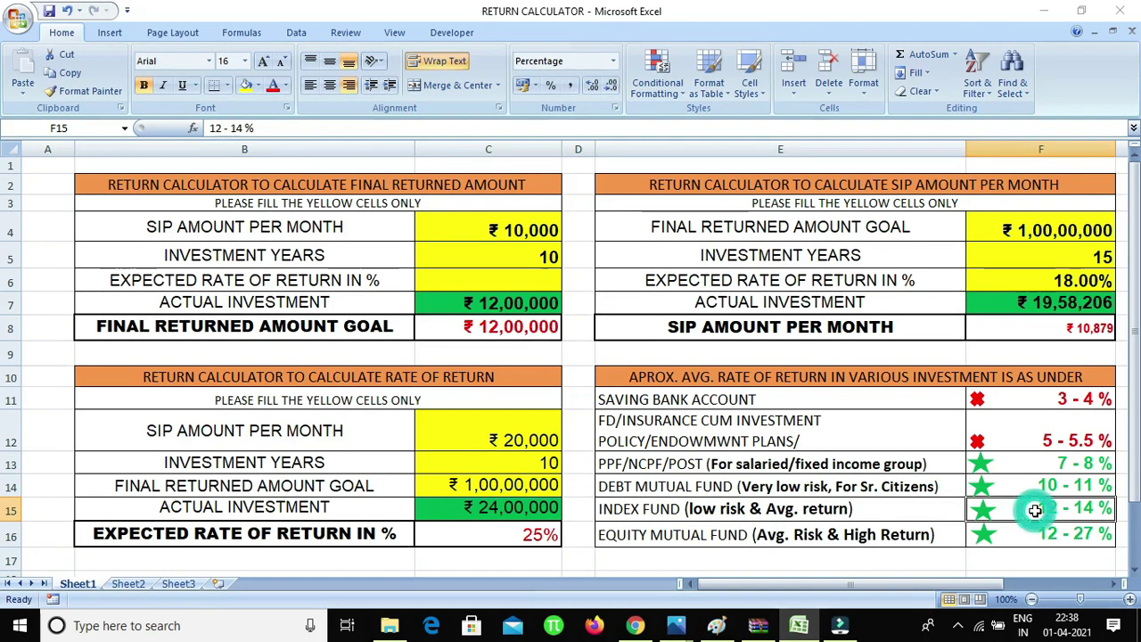
- Review the equity mutual fund entry, its risk note and its average rate of return in the investment table
left_click(941, 538)
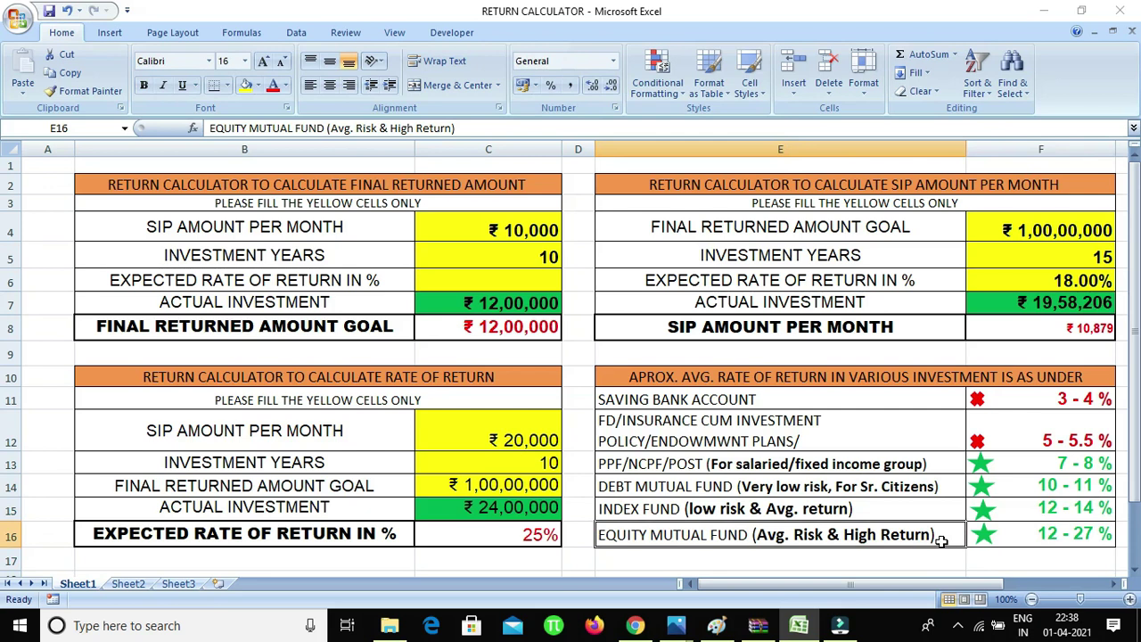
left_click(1007, 537)
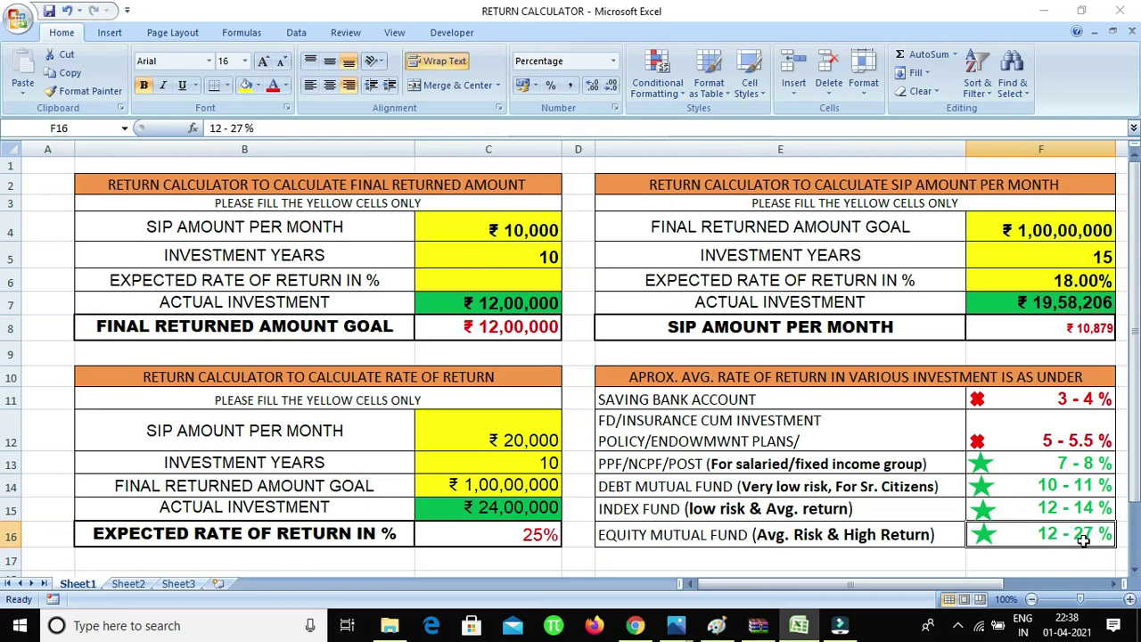
left_click(955, 533)
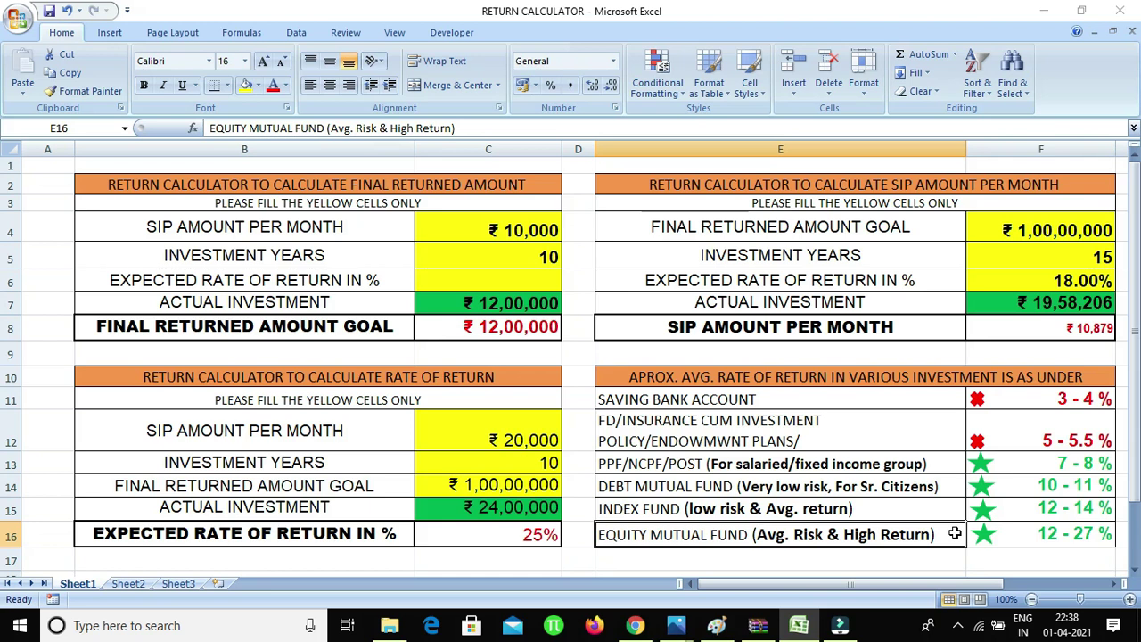
left_click(1035, 535)
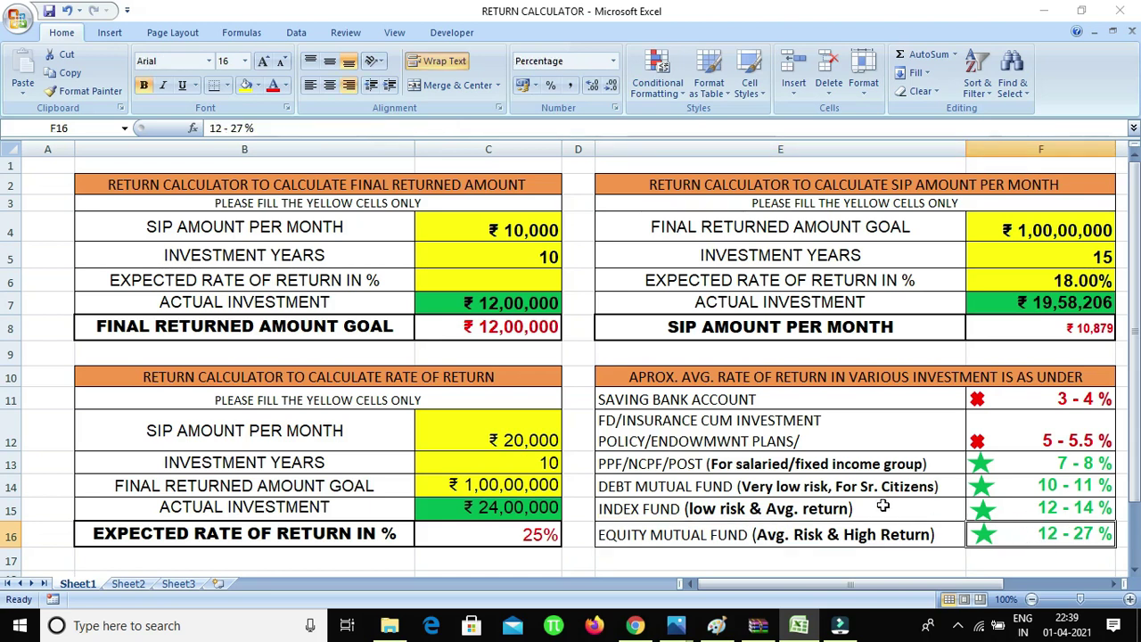
- Set the expected rate of return to 14% in the final returned amount calculator and check the calculated final amount
left_click(526, 284)
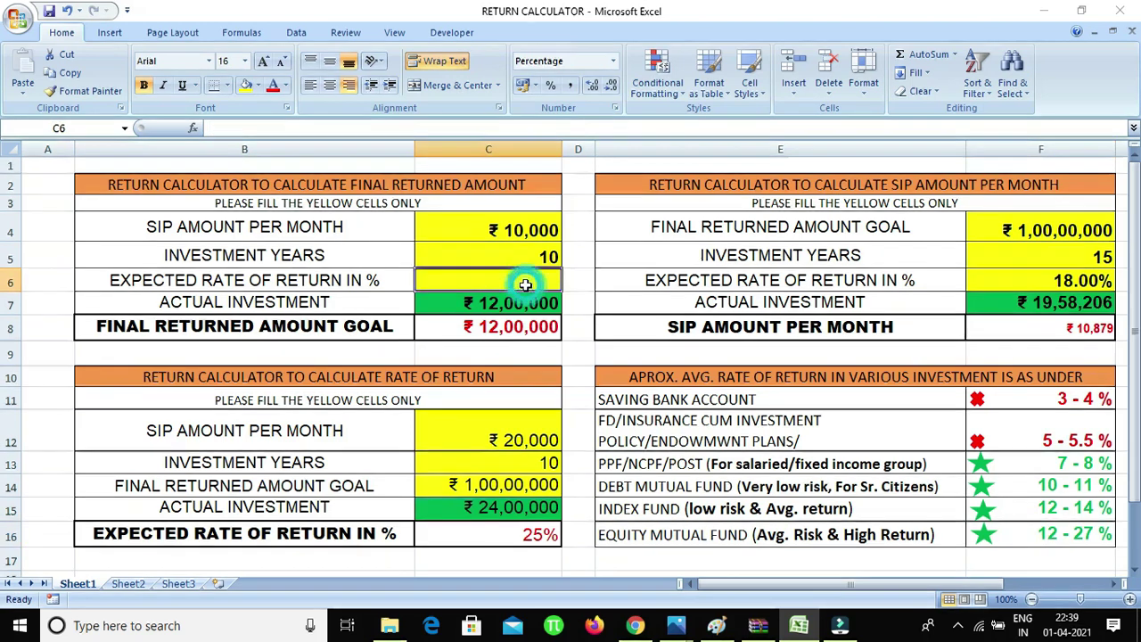
left_click(1013, 515)
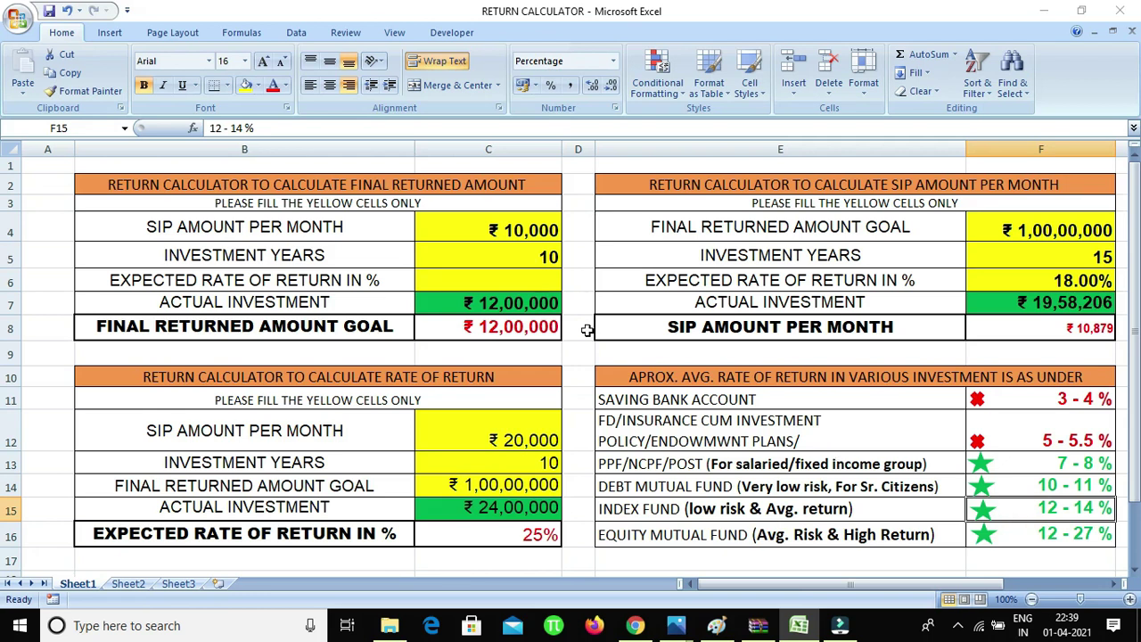
left_click(540, 280)
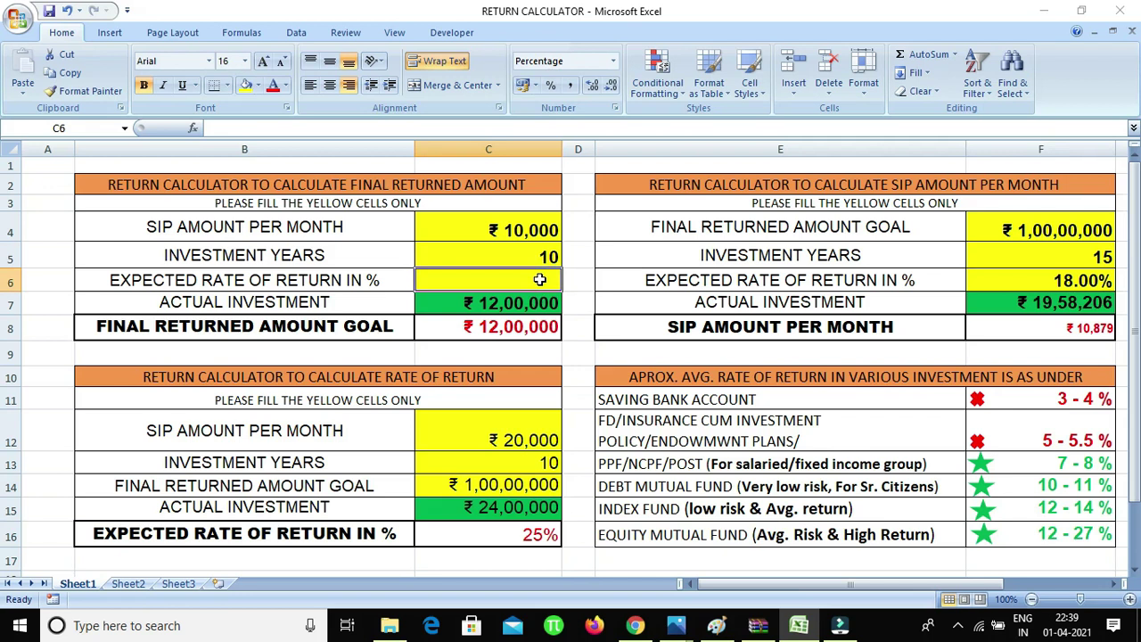
type("14")
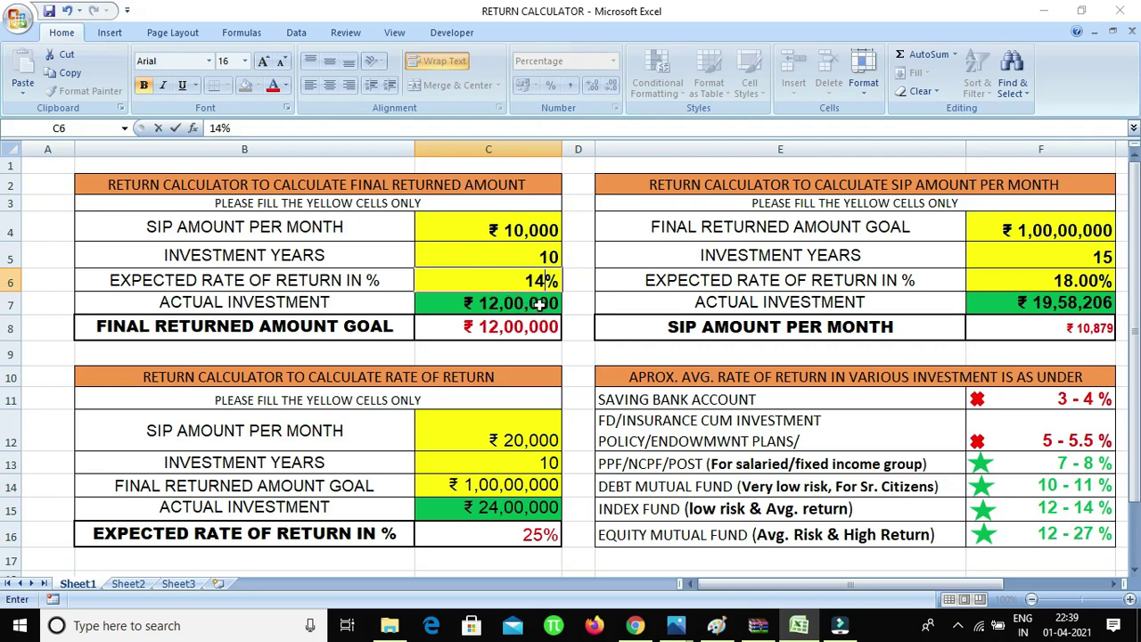
left_click(575, 309)
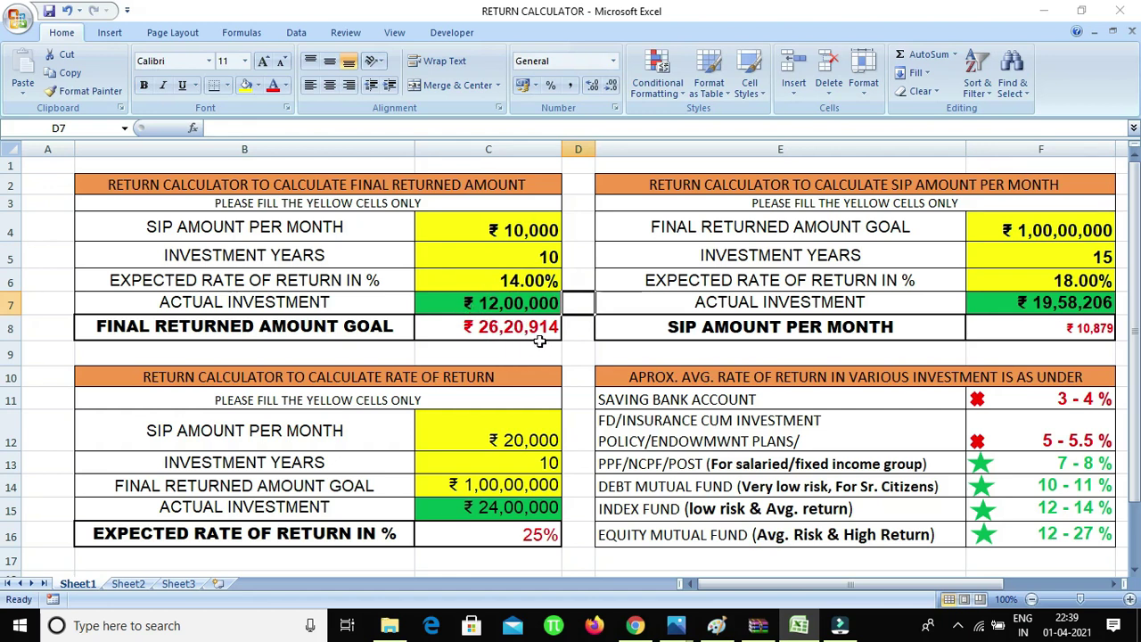
left_click(515, 330)
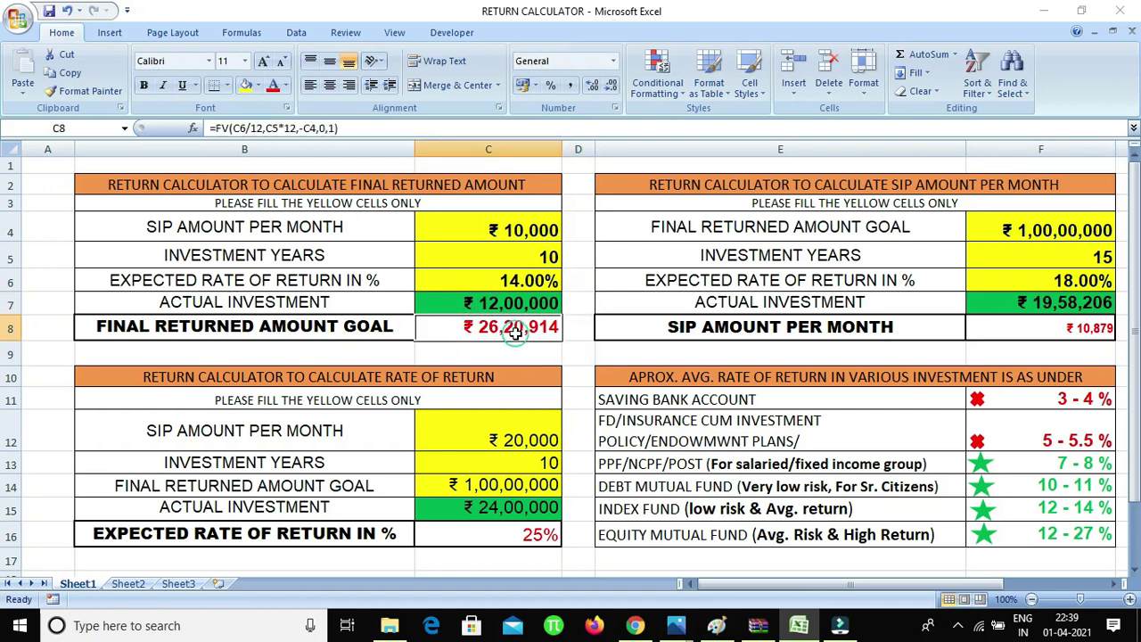
left_click(578, 349)
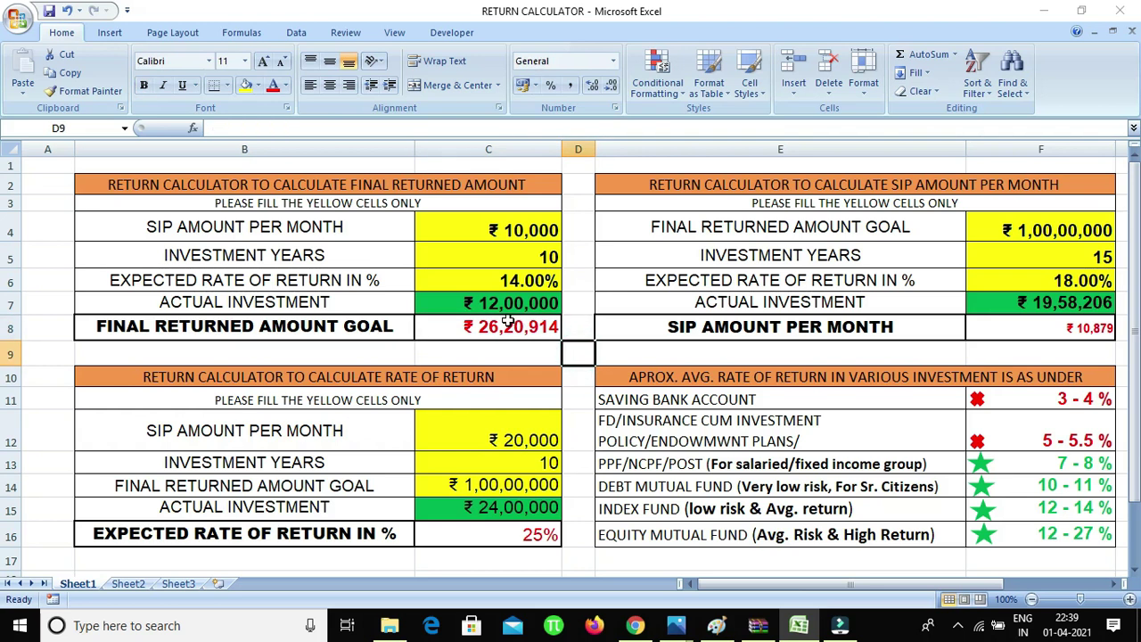
left_click(509, 323)
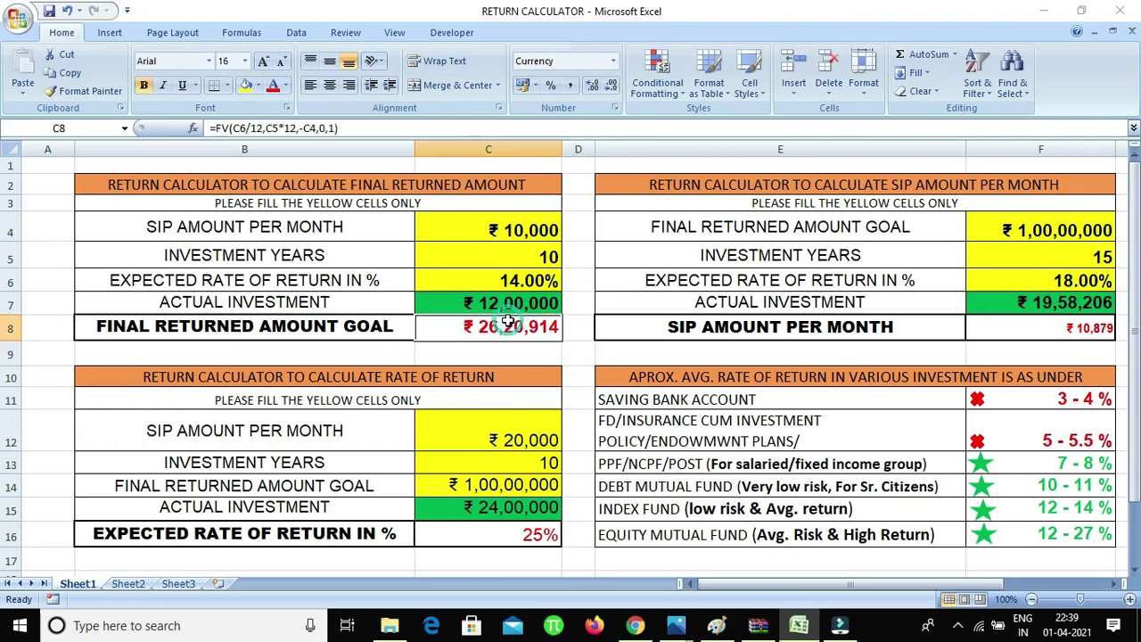
- Change the investment years to 15 in the final returned amount calculator
left_click(553, 232)
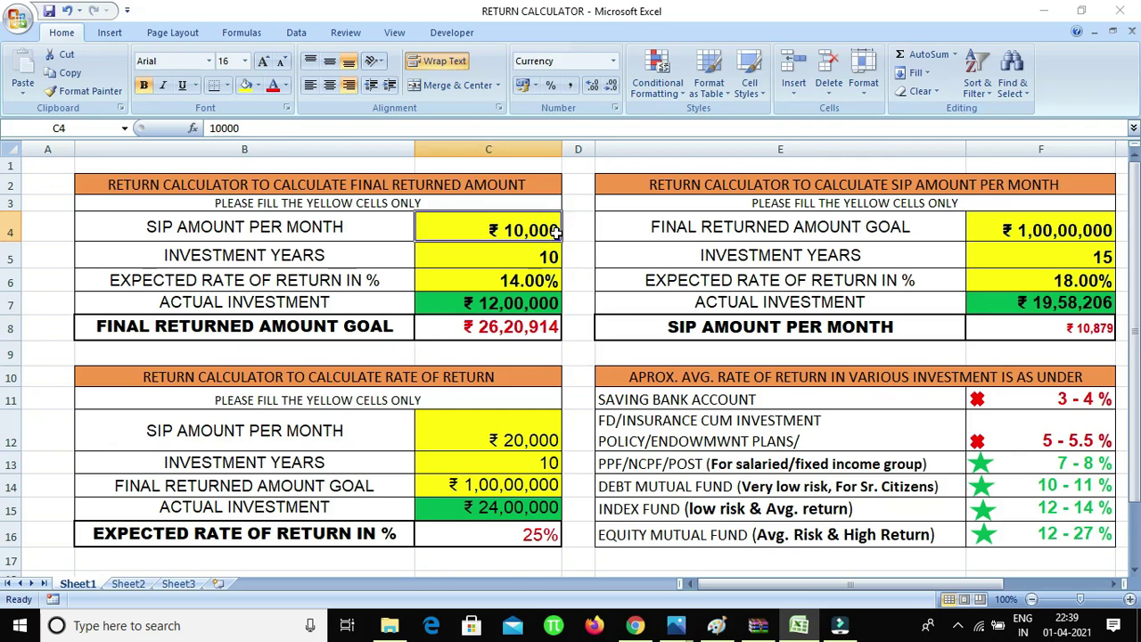
left_click(544, 258)
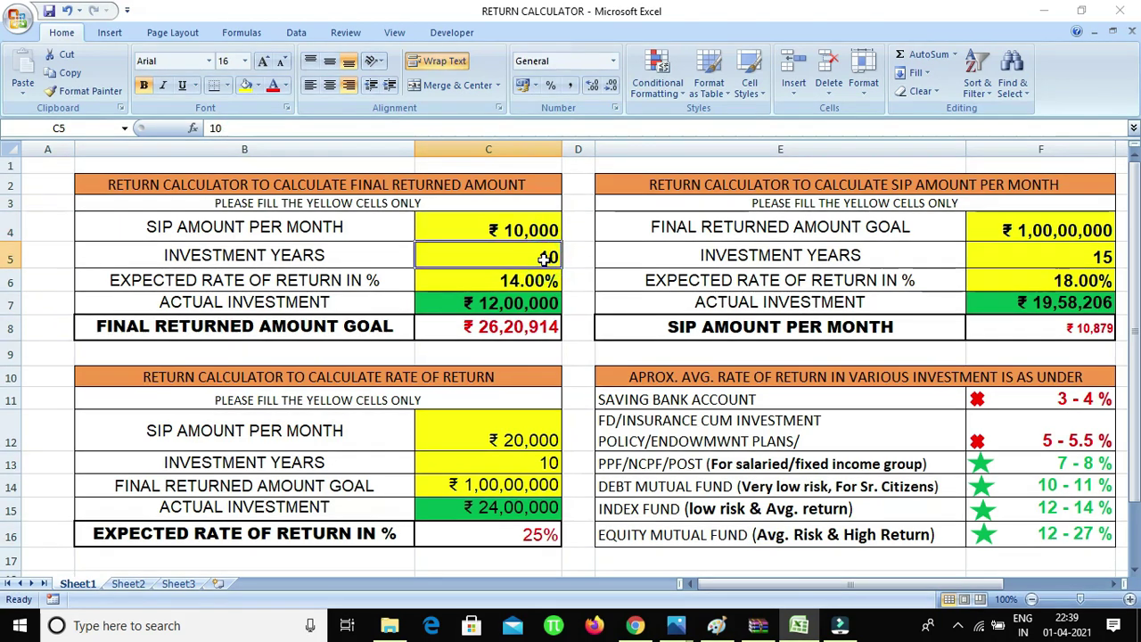
type("15")
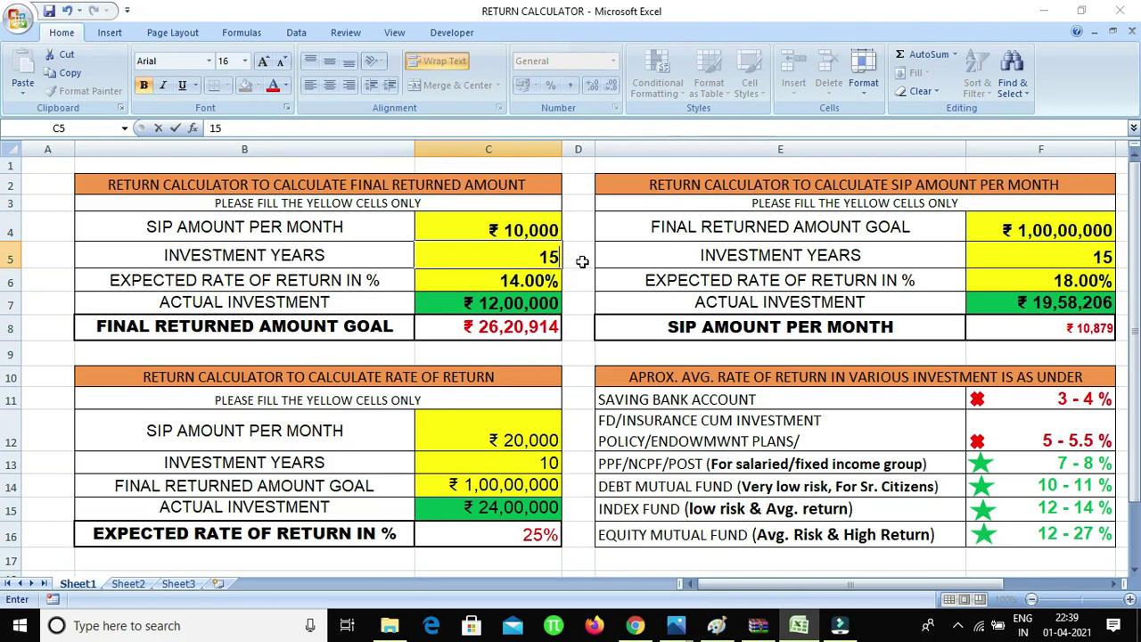
left_click(581, 261)
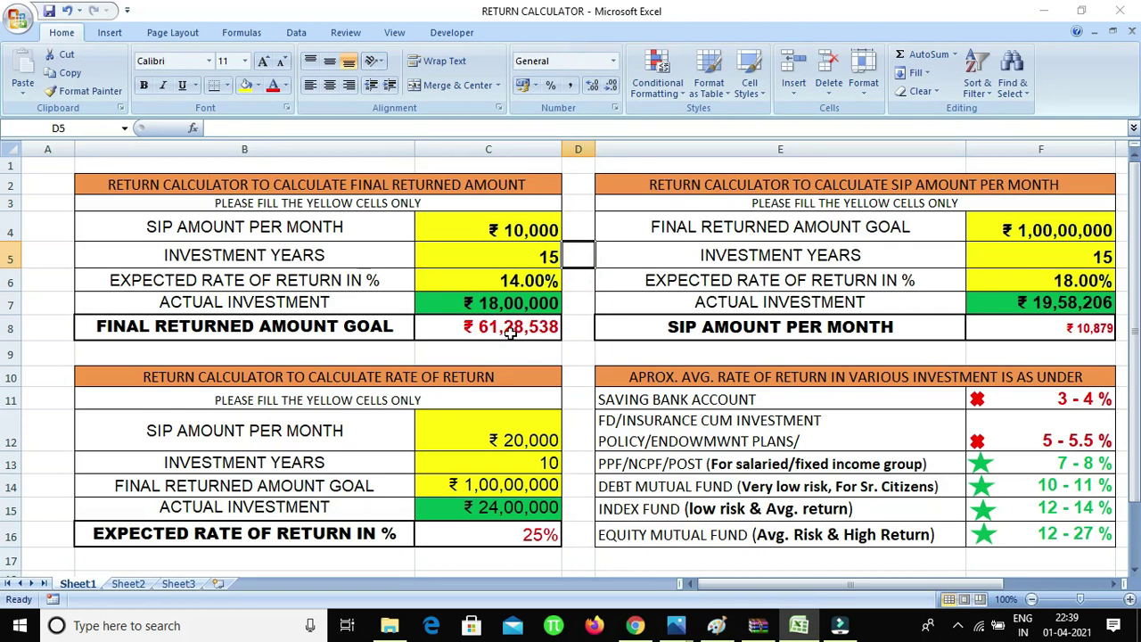
- Raise the expected rate of return to 18% in the final returned amount calculator
left_click(546, 284)
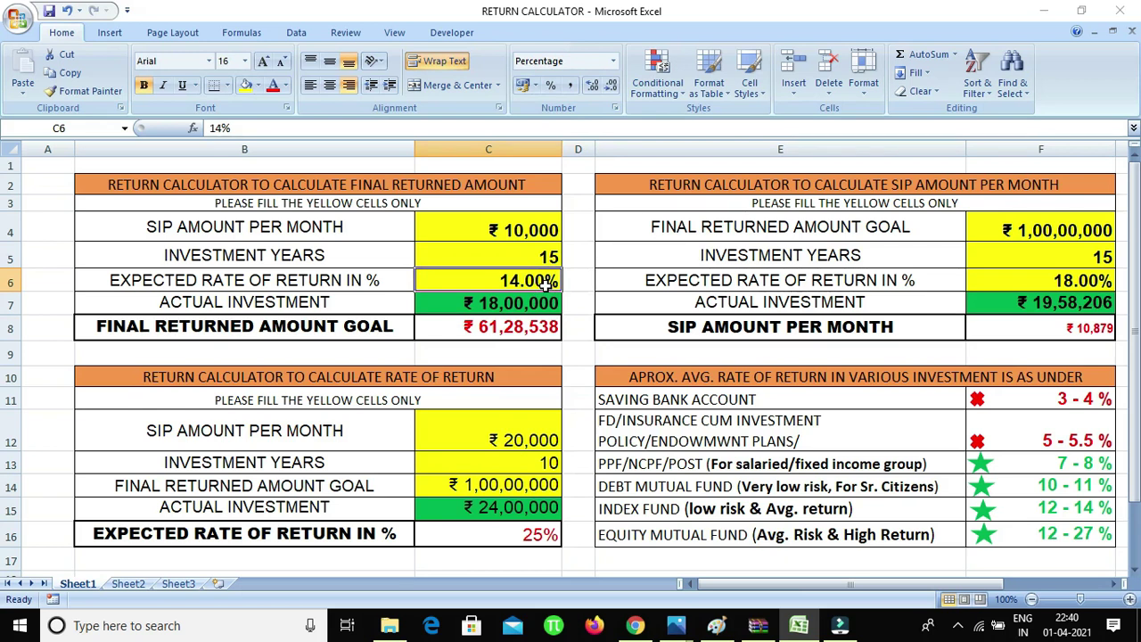
type("18")
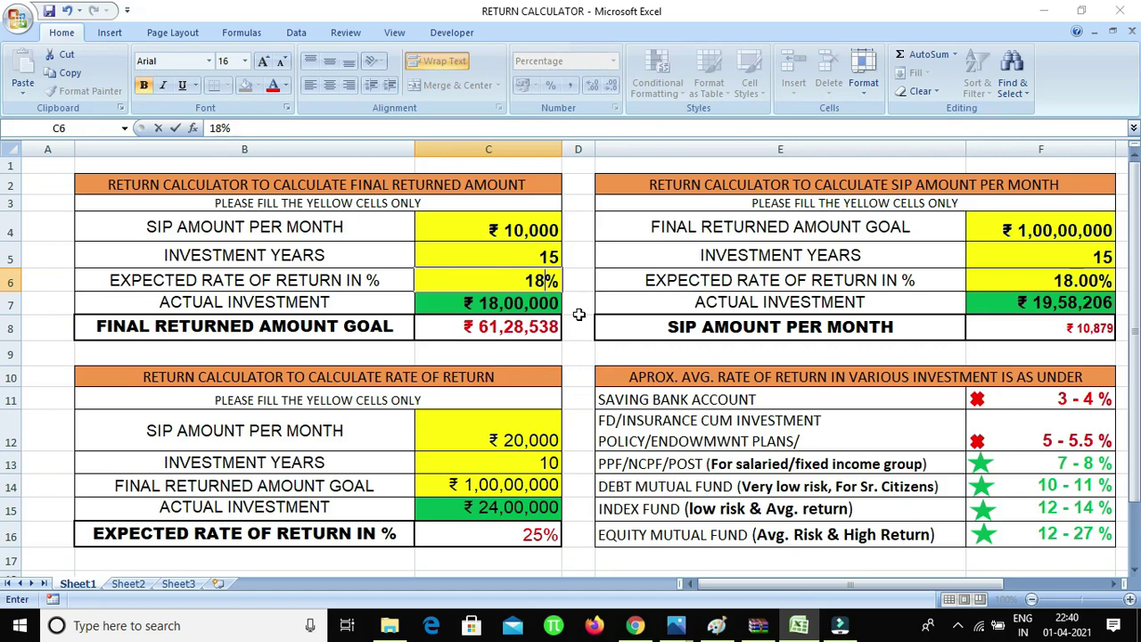
left_click(579, 310)
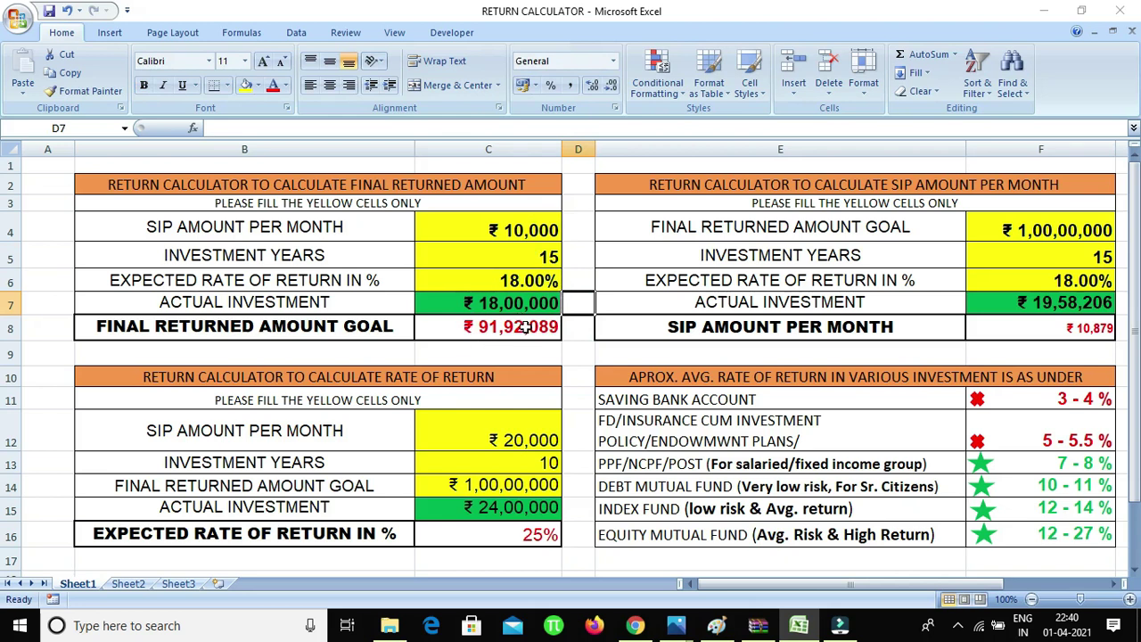
left_click(578, 355)
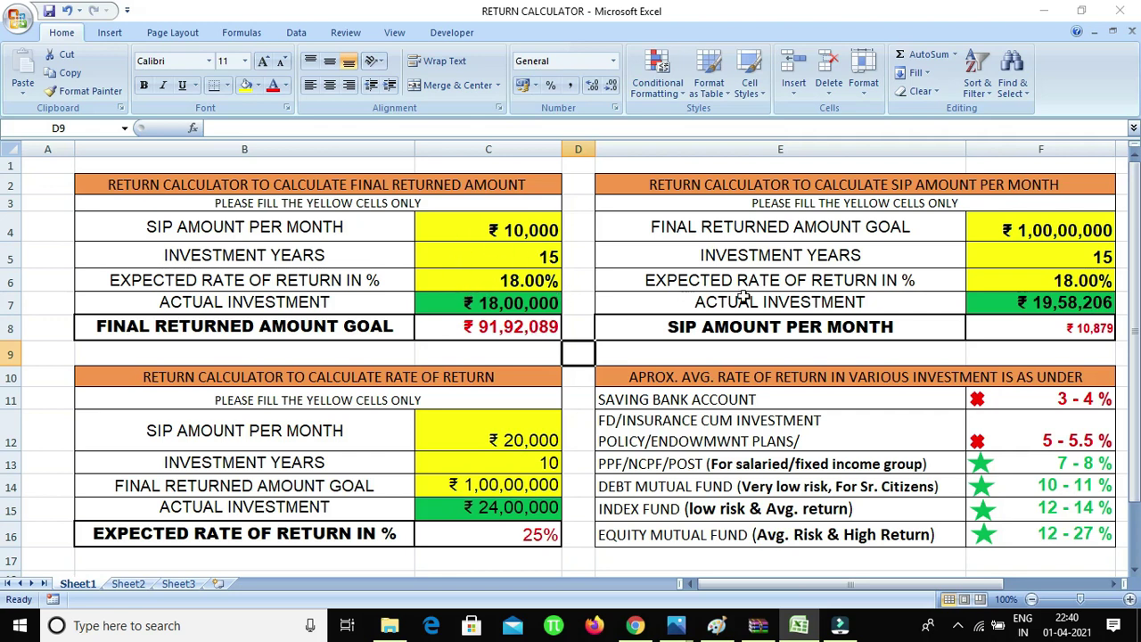
- Clear the final amount goal, expected rate of return and investment years in the SIP amount per month calculator
left_click(1030, 275)
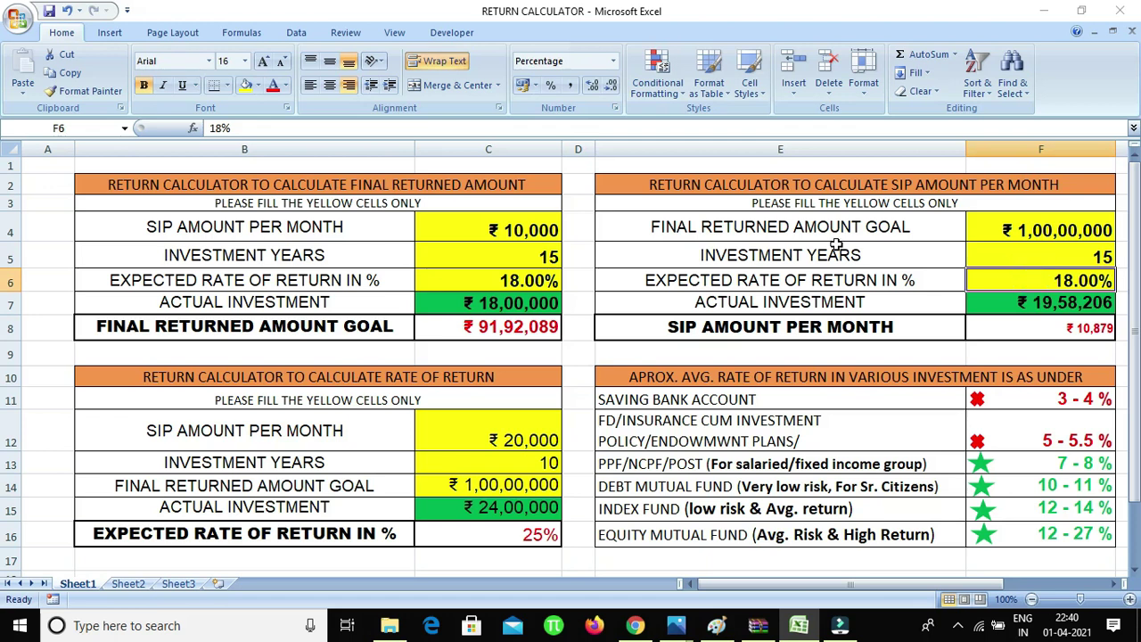
left_click(1053, 230)
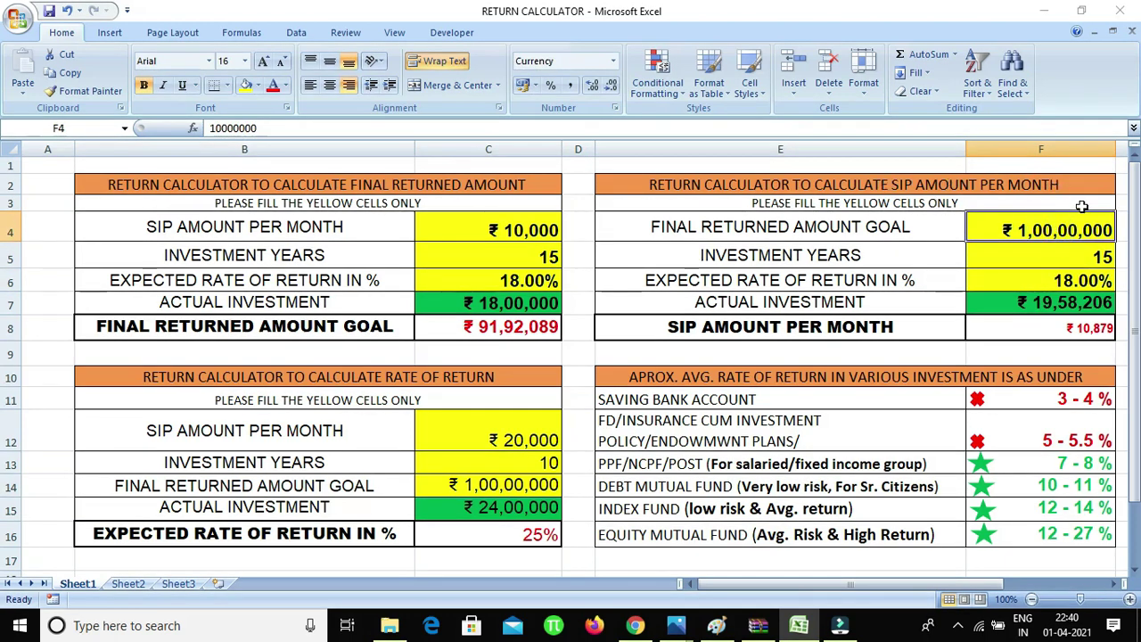
key("Delete")
left_click(1086, 270)
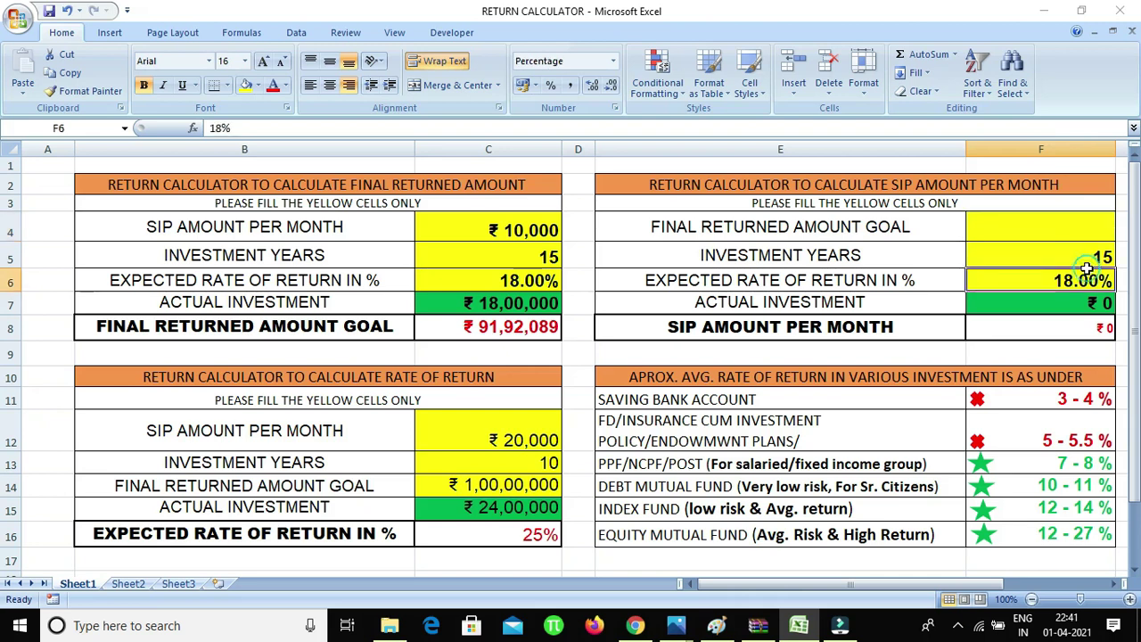
key("Delete")
left_click(1096, 258)
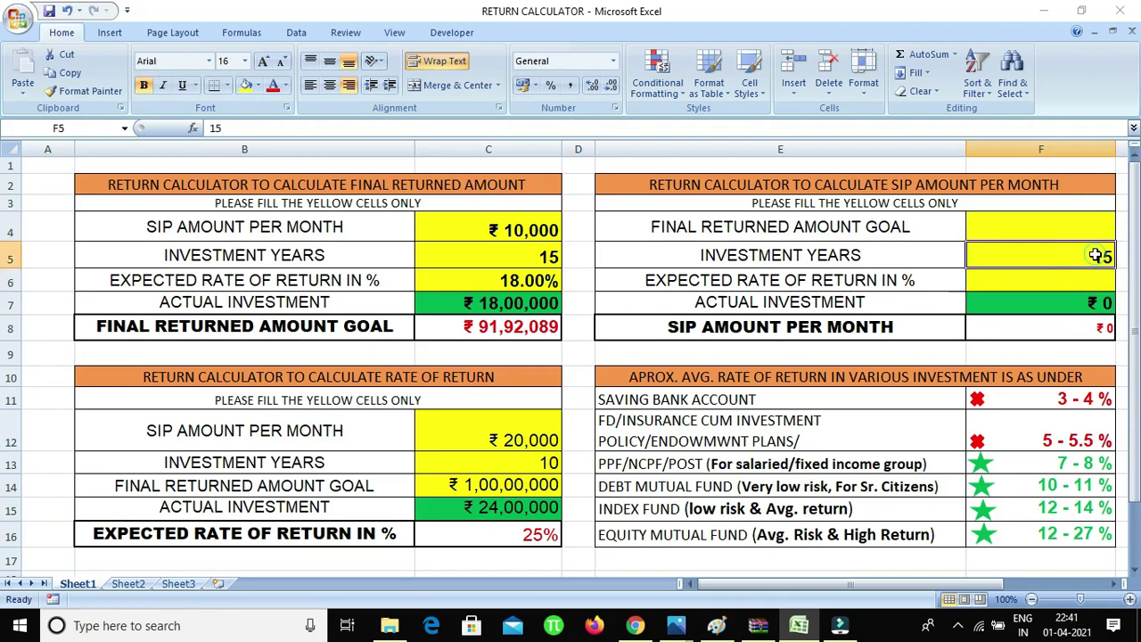
key("Delete")
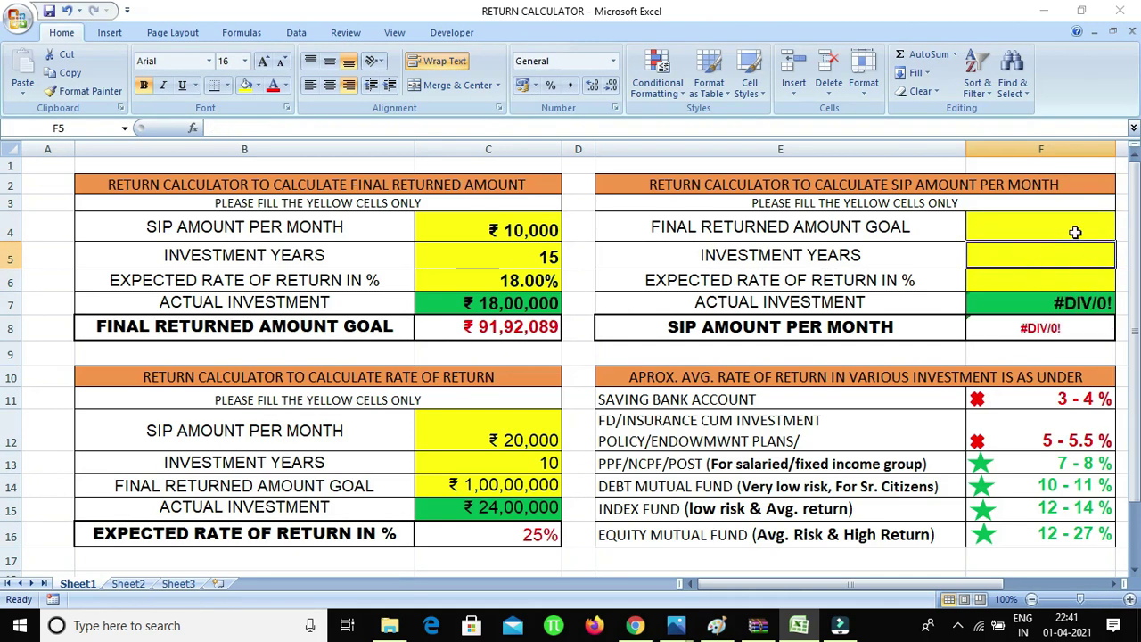
- Enter a final returned amount goal of 10000000 in the SIP amount per month calculator
left_click(1075, 232)
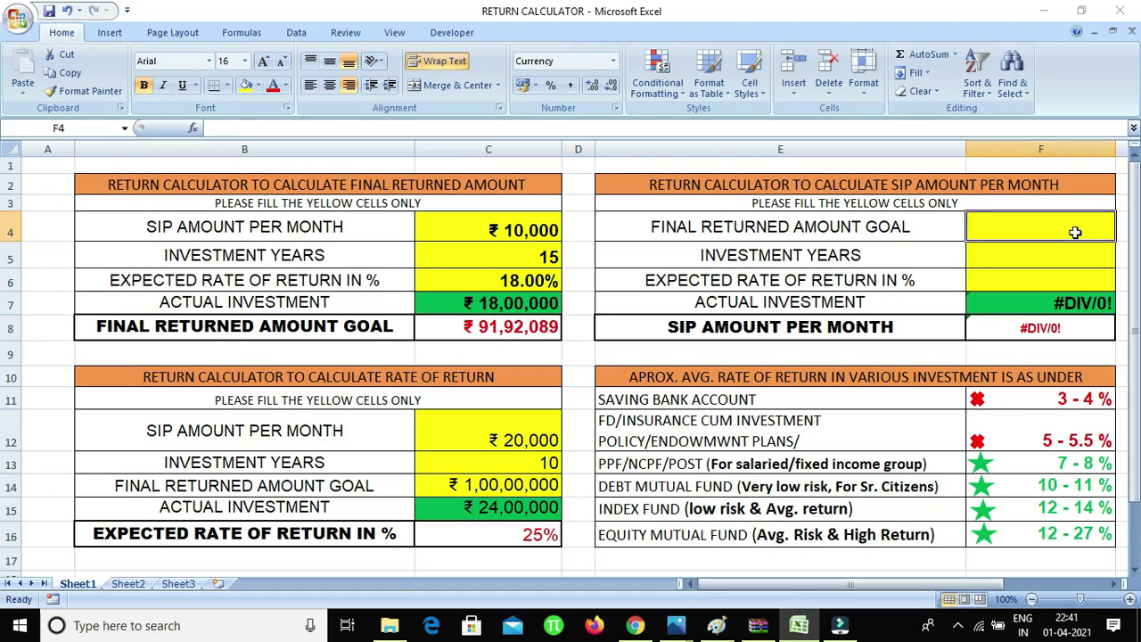
left_click(856, 230)
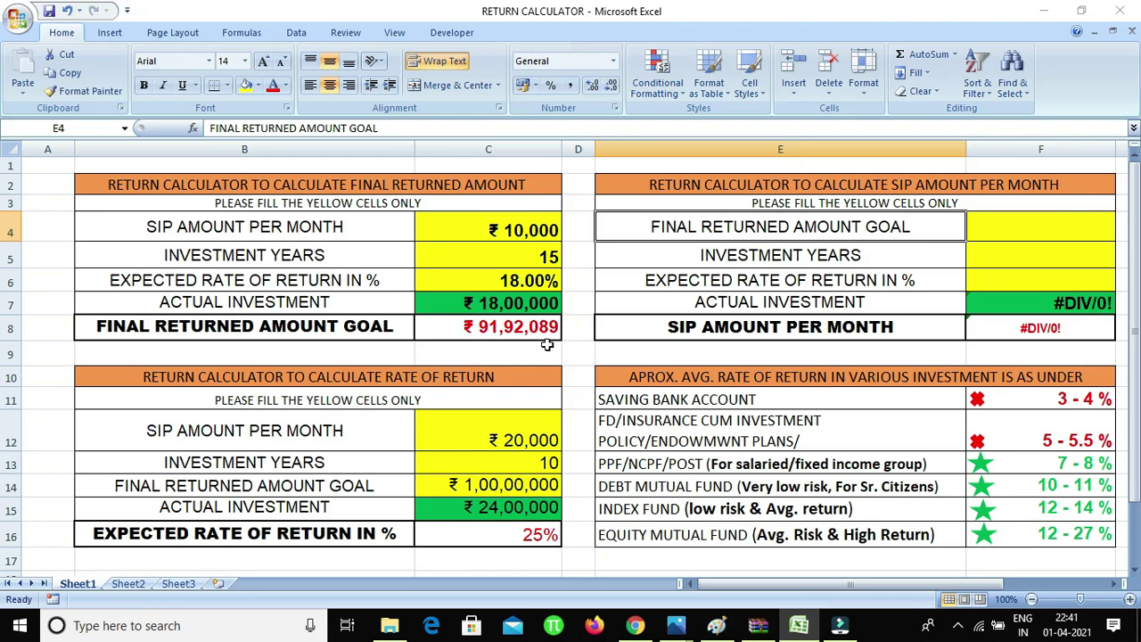
left_click(1054, 223)
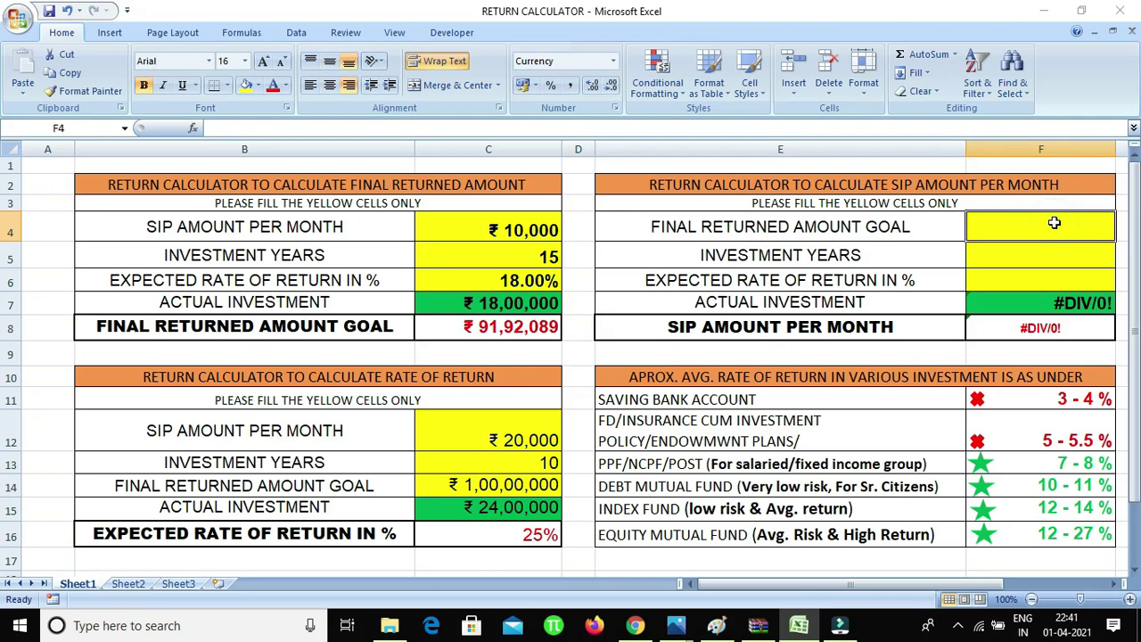
type("1000000")
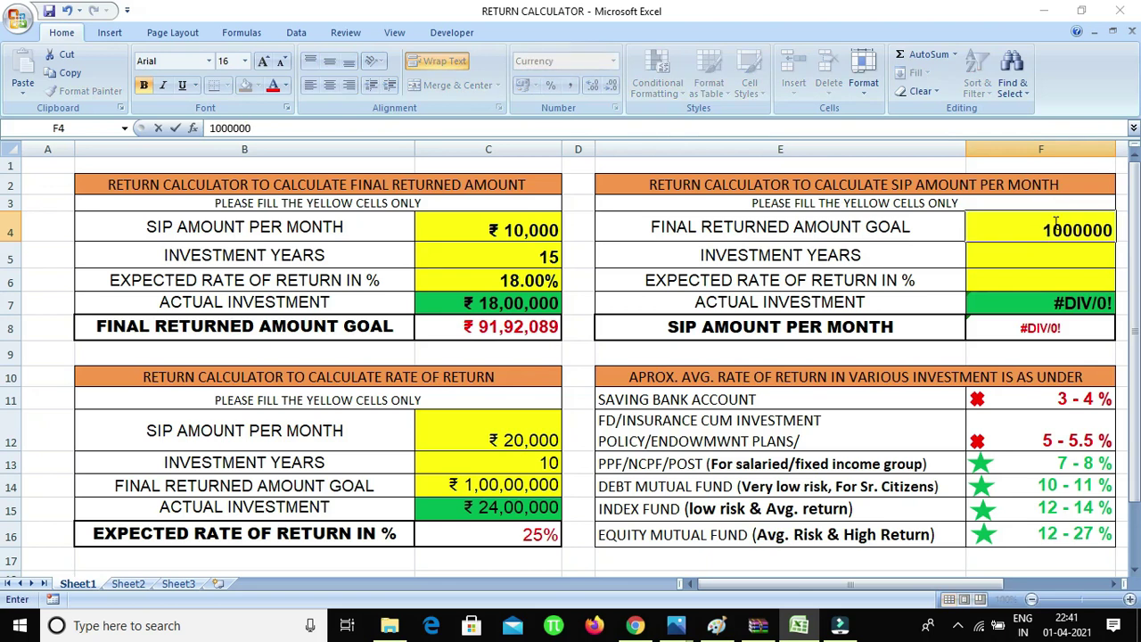
type("0")
left_click(928, 259)
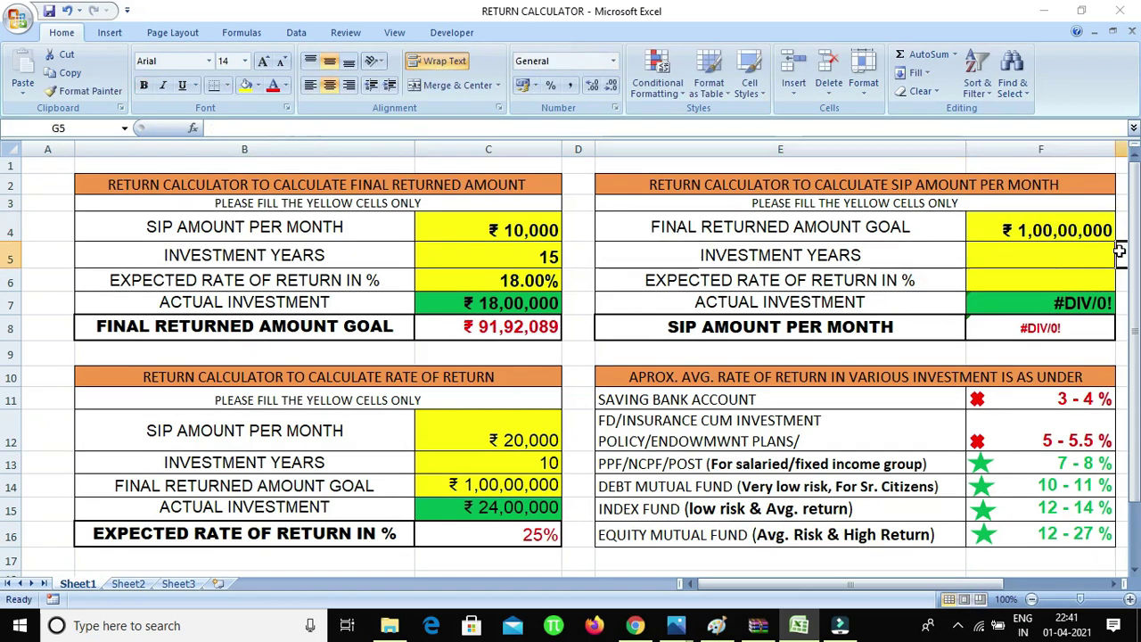
- Enter 10 investment years and a 14% expected rate of return in the SIP amount per month calculator
left_click(1080, 257)
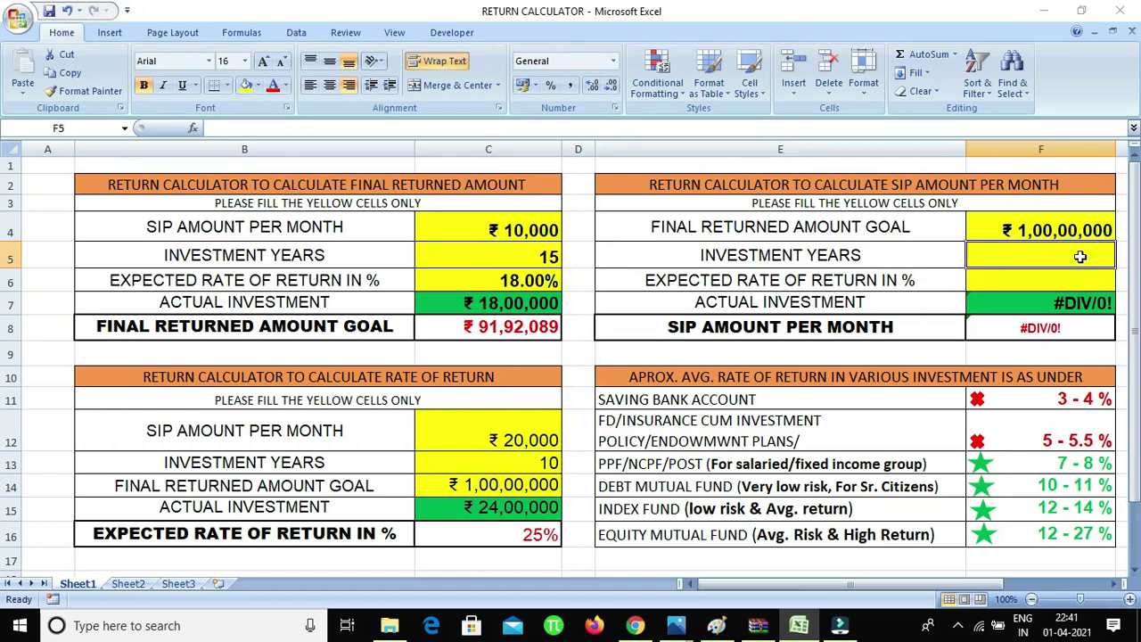
type("10")
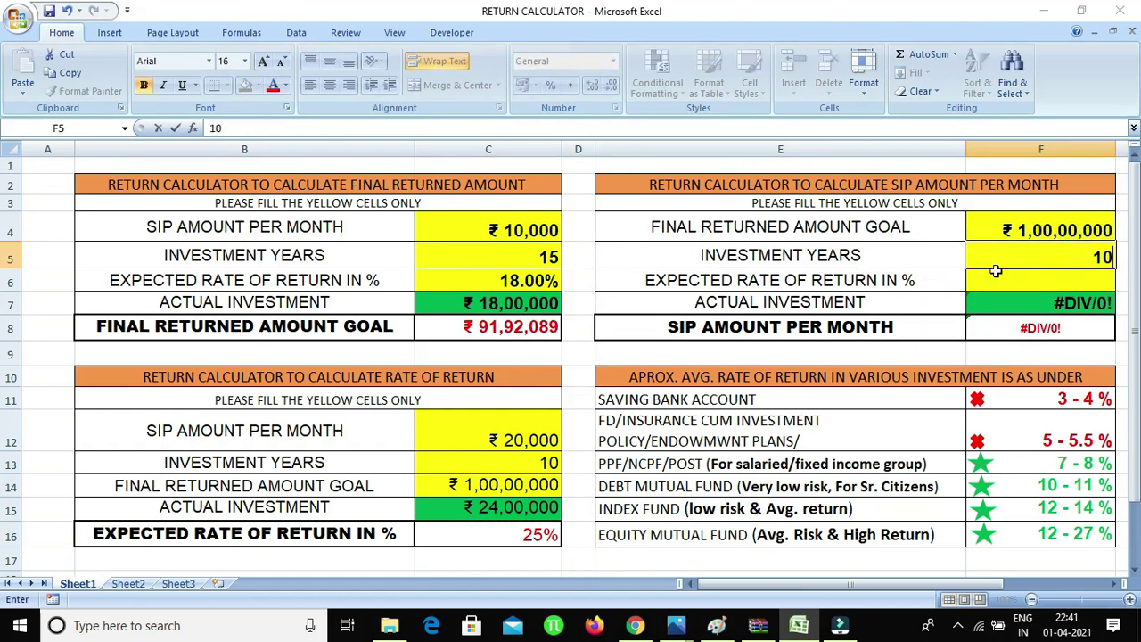
left_click(930, 280)
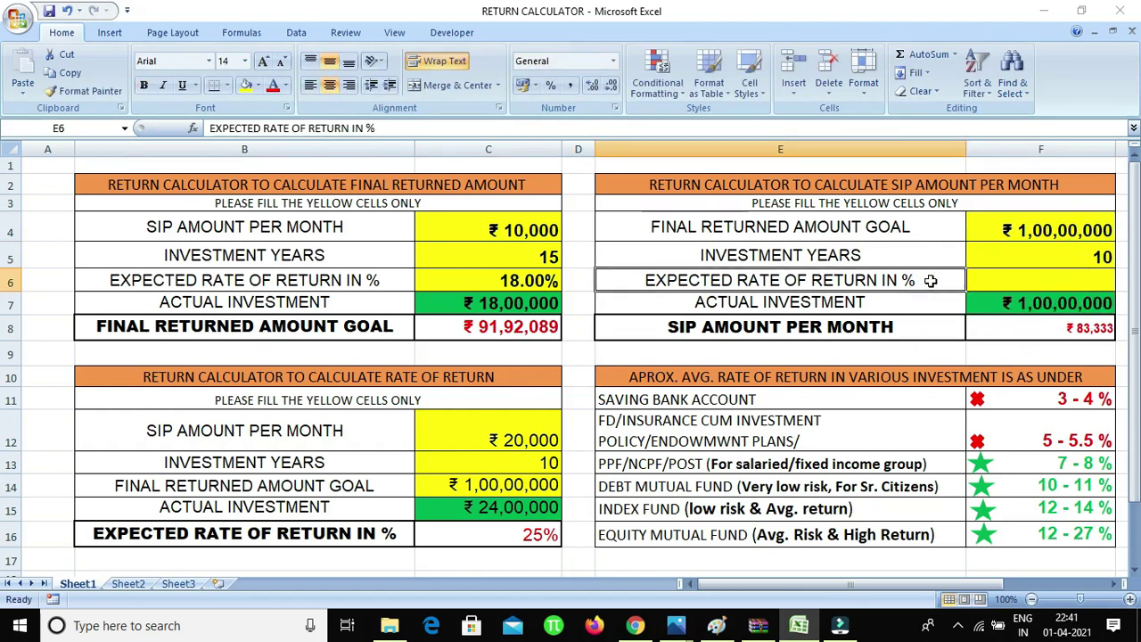
left_click(1097, 282)
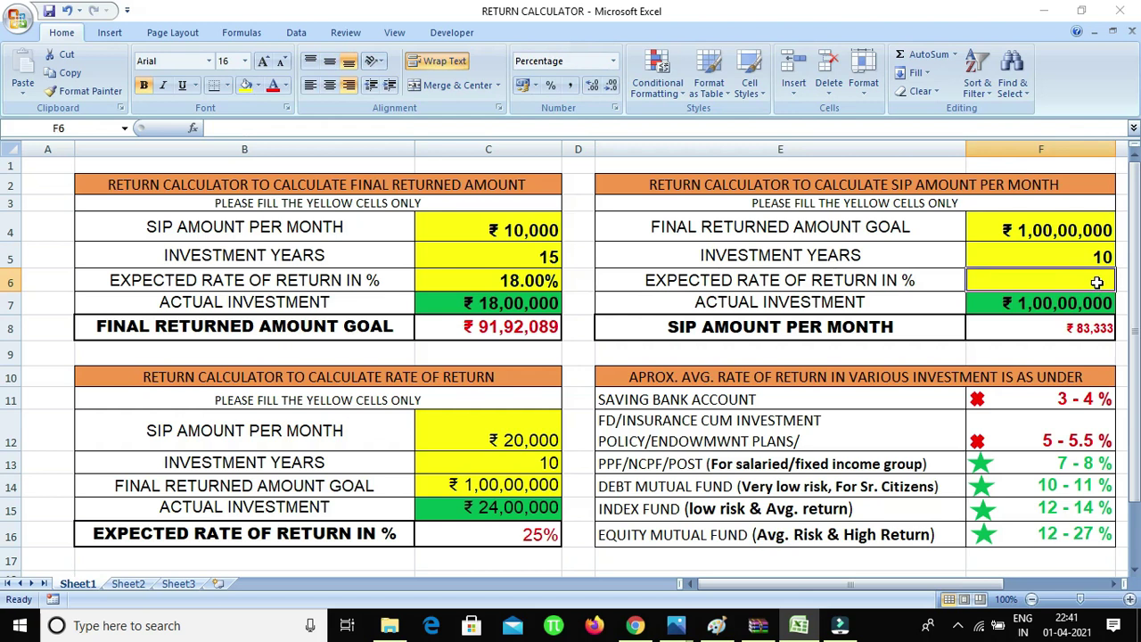
type("14")
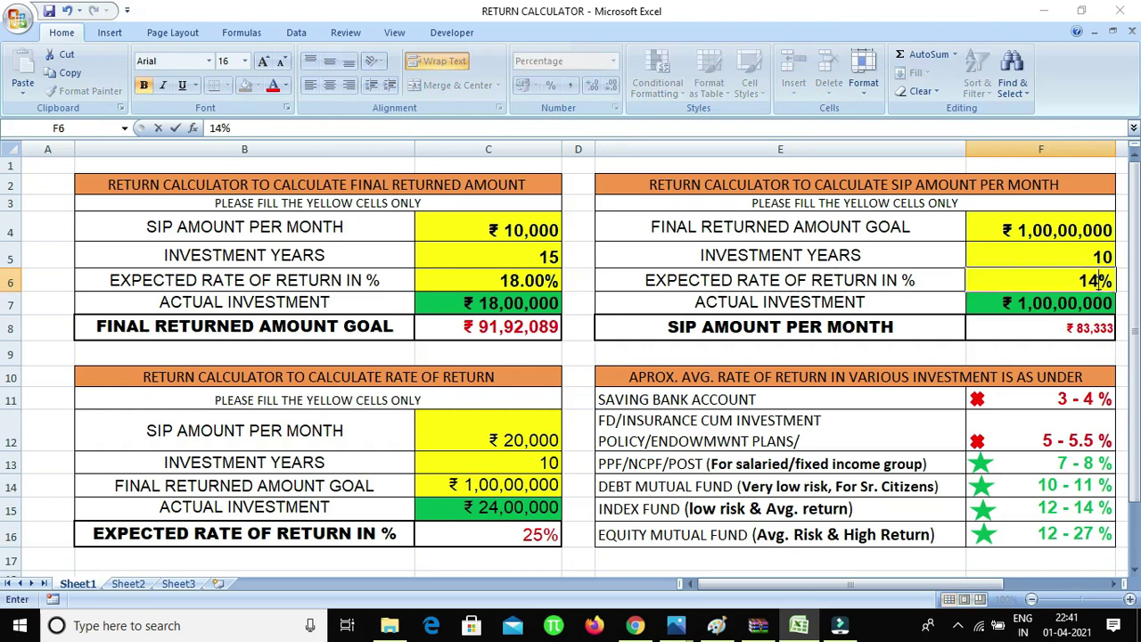
left_click(918, 278)
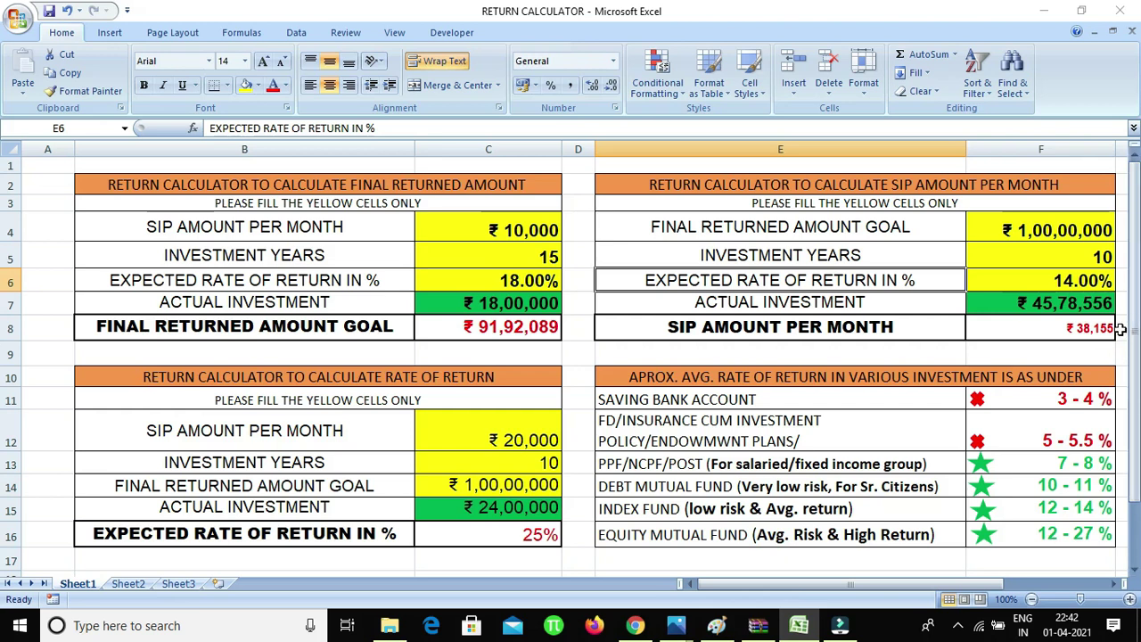
- Change the investment years to 15 in the SIP amount per month calculator
left_click(1099, 256)
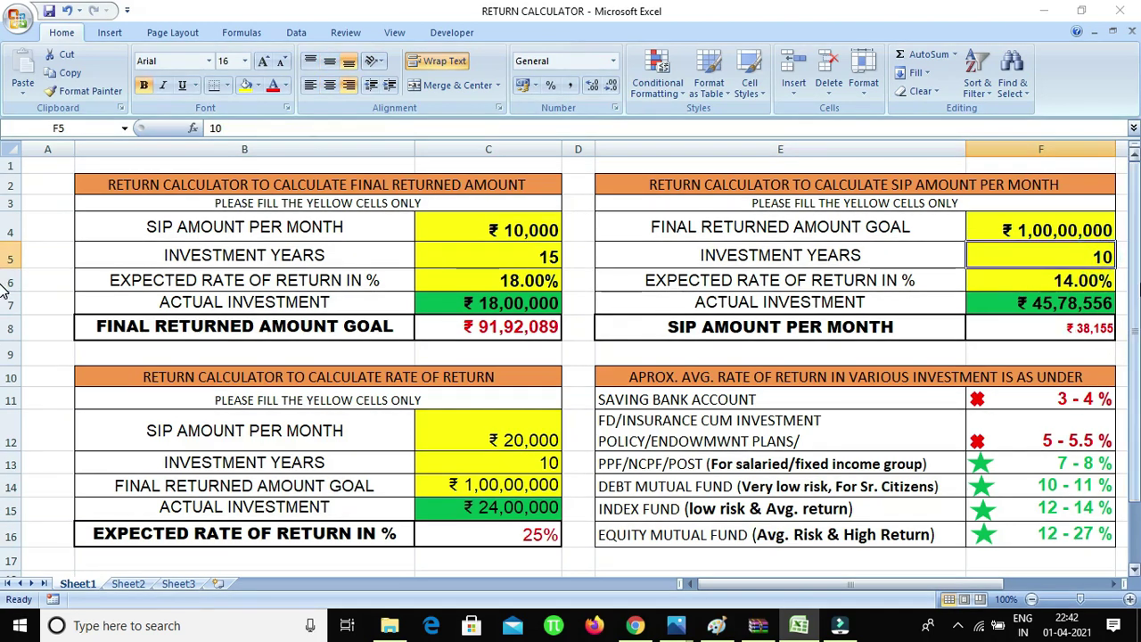
type("15")
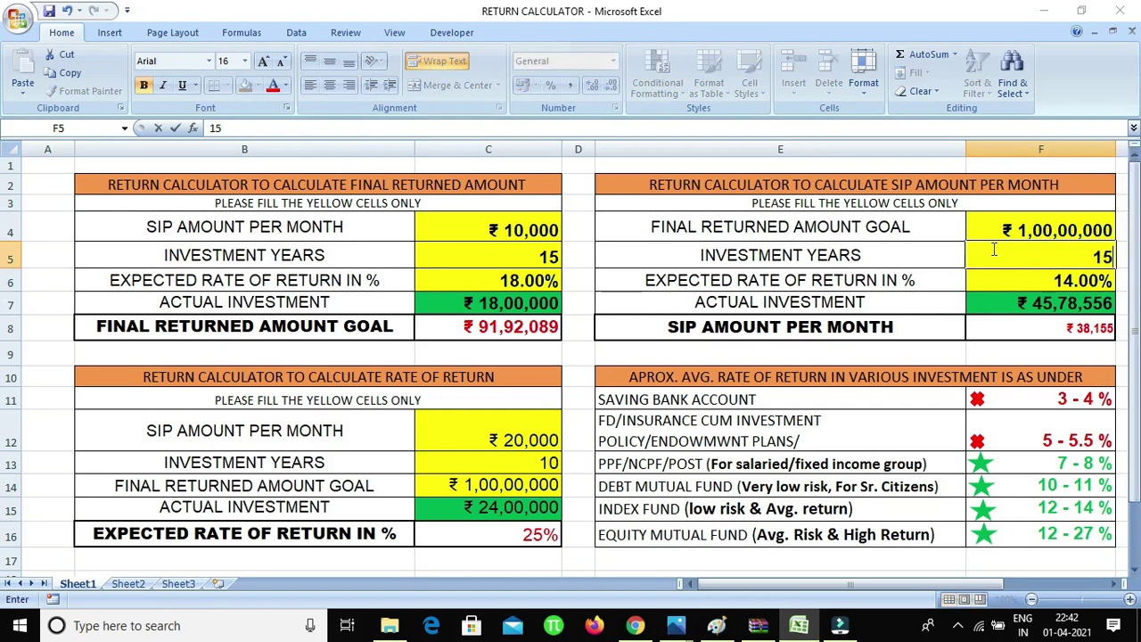
left_click(930, 255)
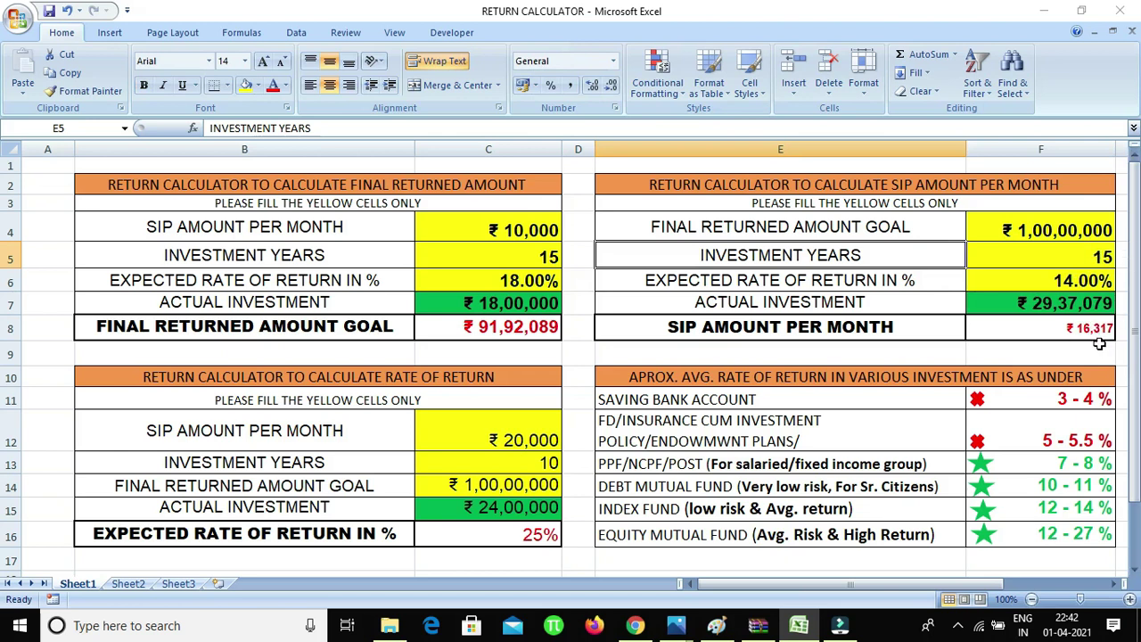
- Set the investment years to 10 and the expected rate of return to 20% in the SIP amount per month calculator
left_click(1089, 253)
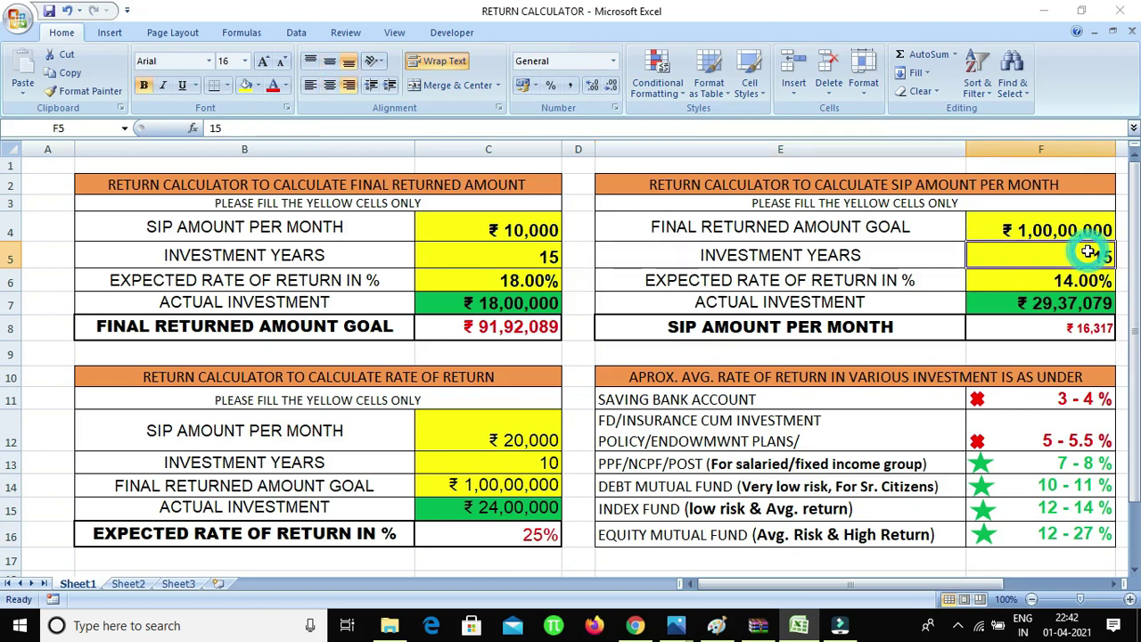
type("10")
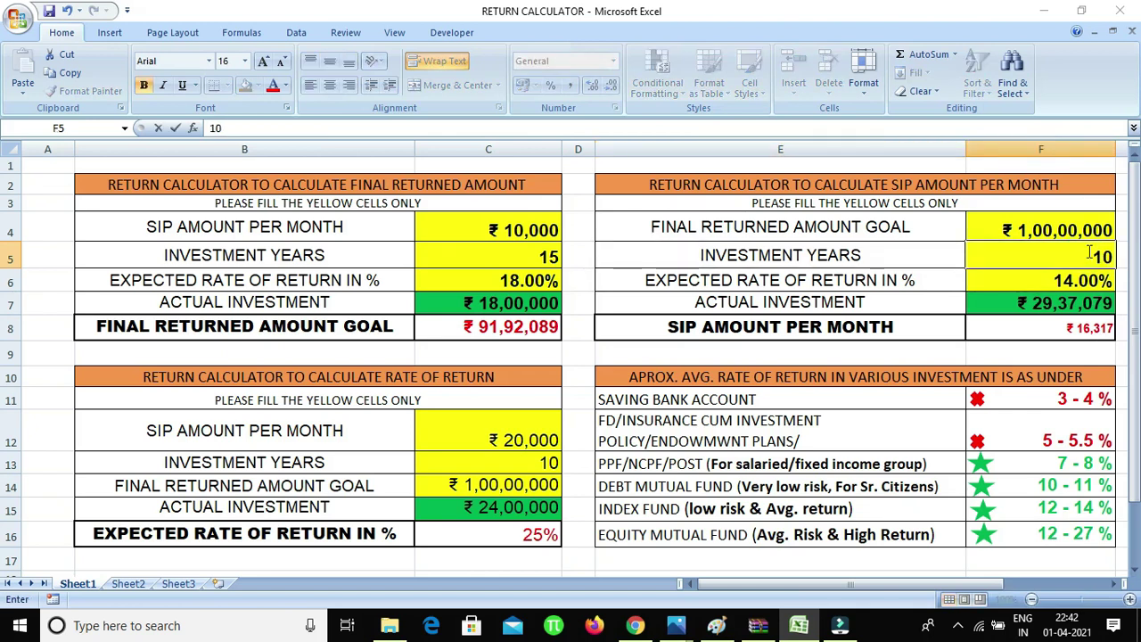
left_click(1090, 280)
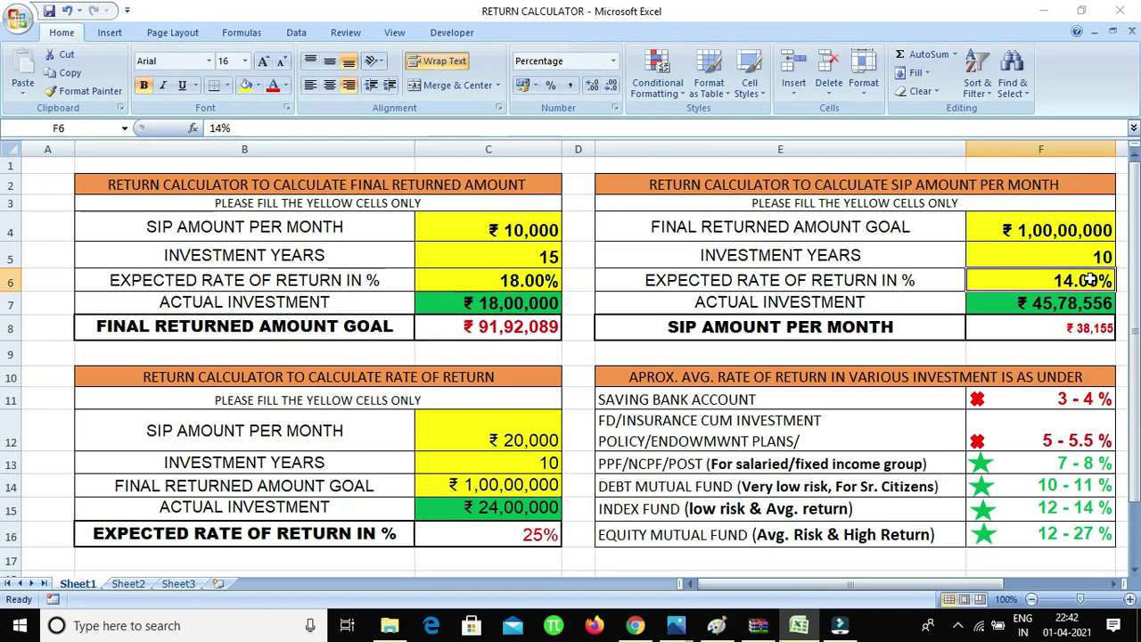
type("20")
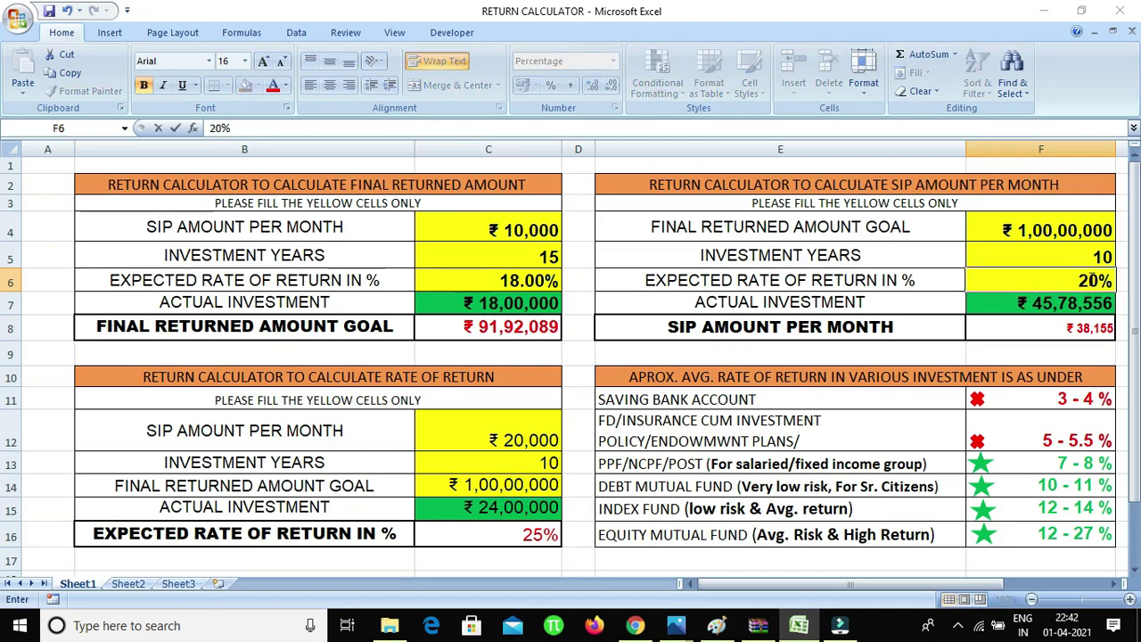
left_click(899, 294)
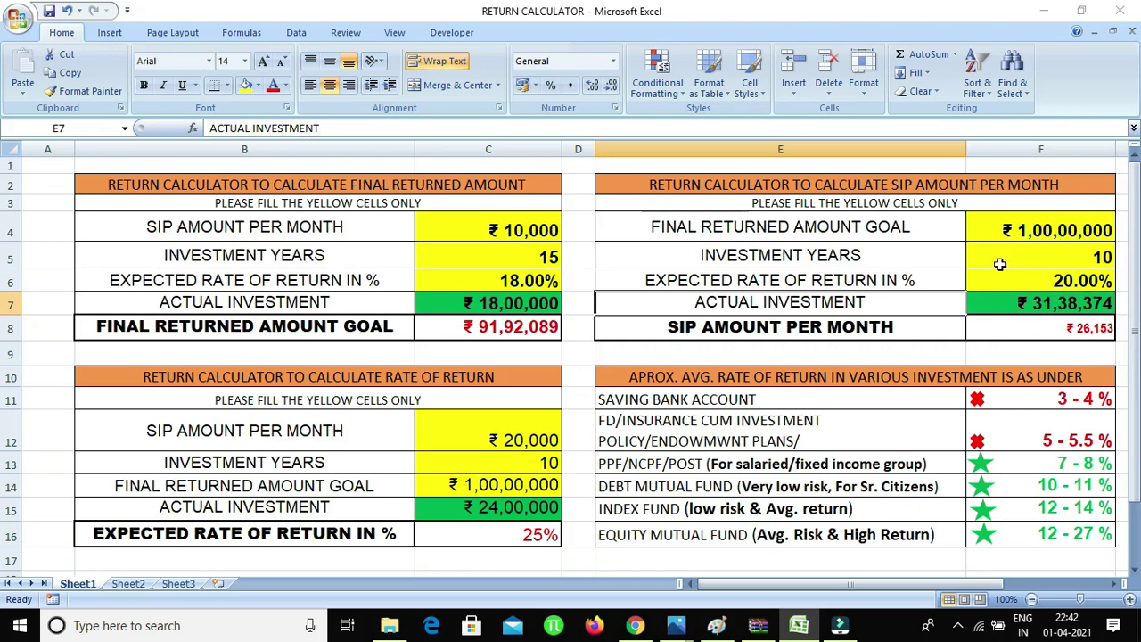
left_click(1059, 329)
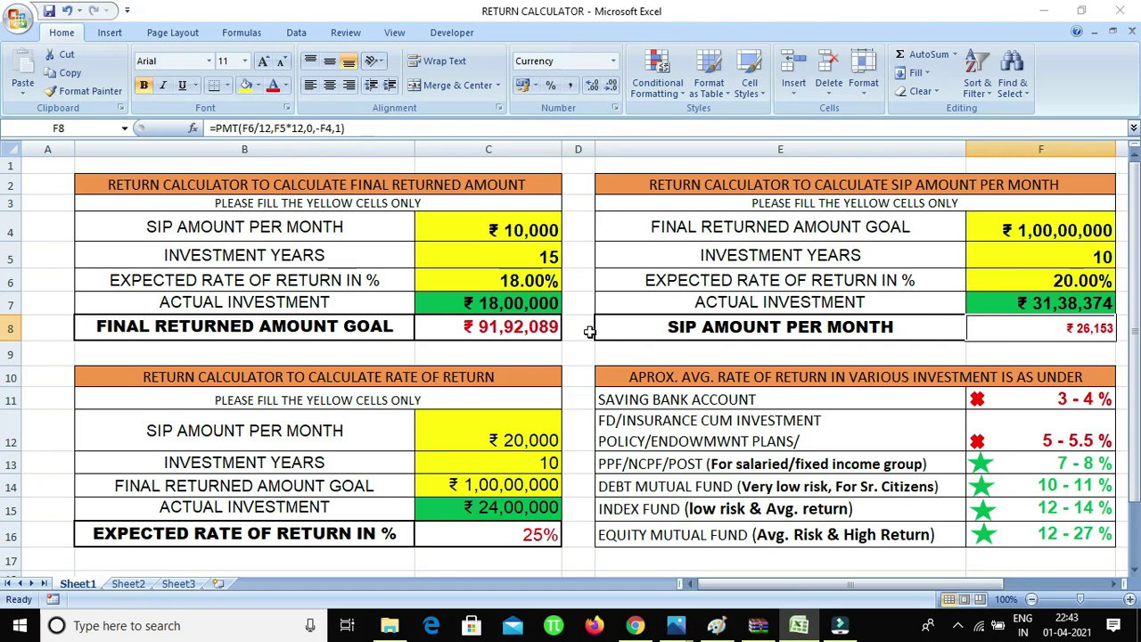
- Clear the SIP amount per month, investment years and final returned amount goal in the rate of return calculator
left_click(516, 330)
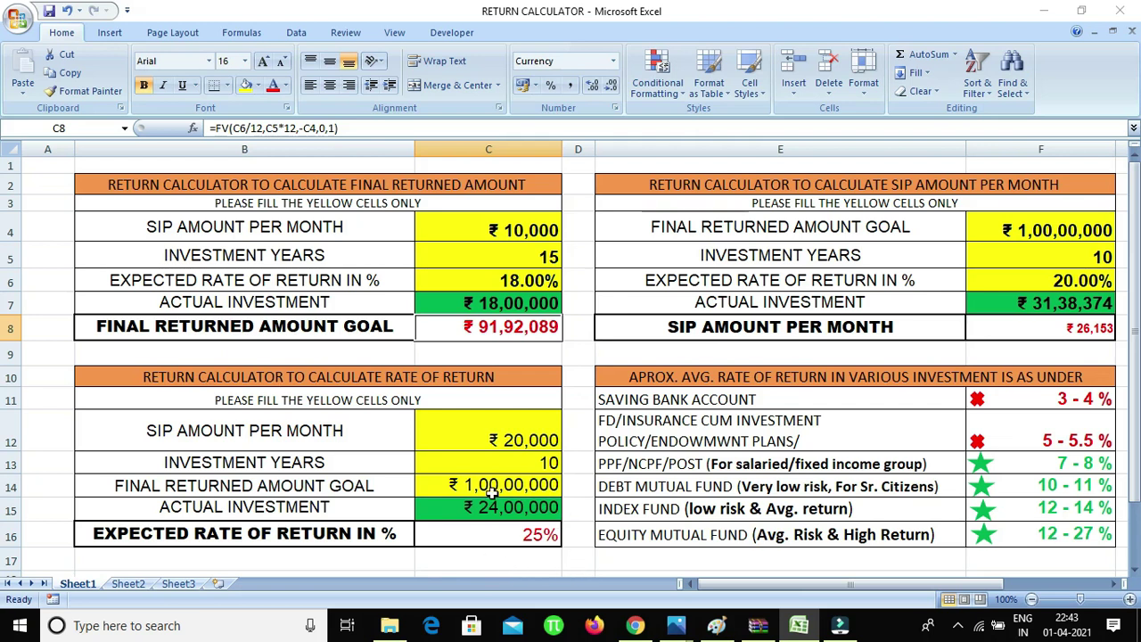
left_click(530, 434)
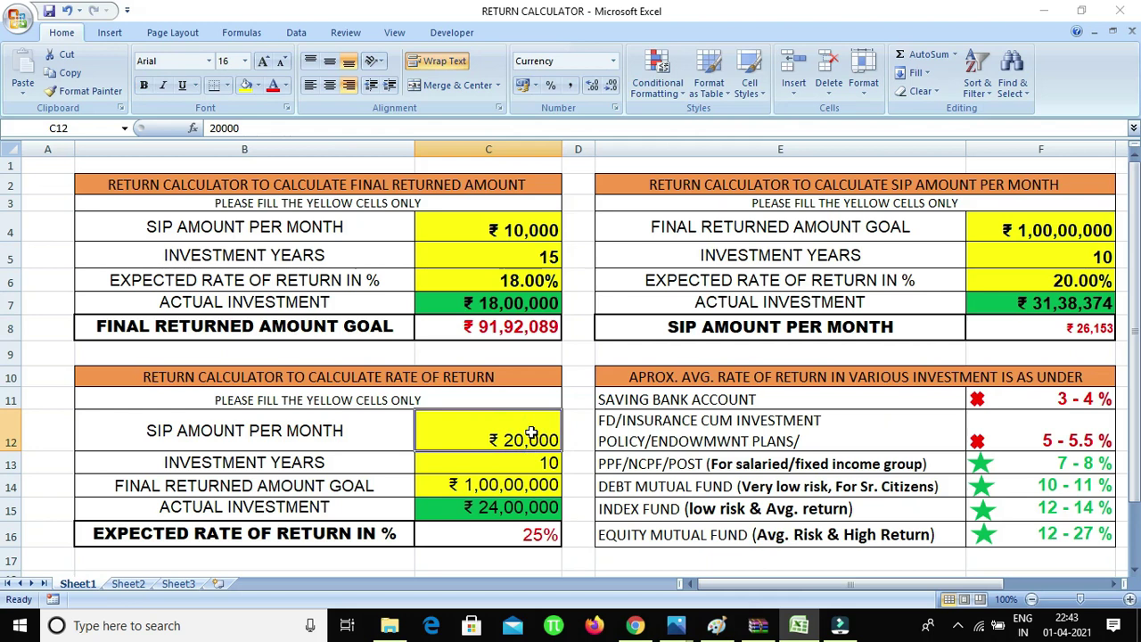
key("Delete")
left_click(538, 461)
key("Delete")
left_click(533, 496)
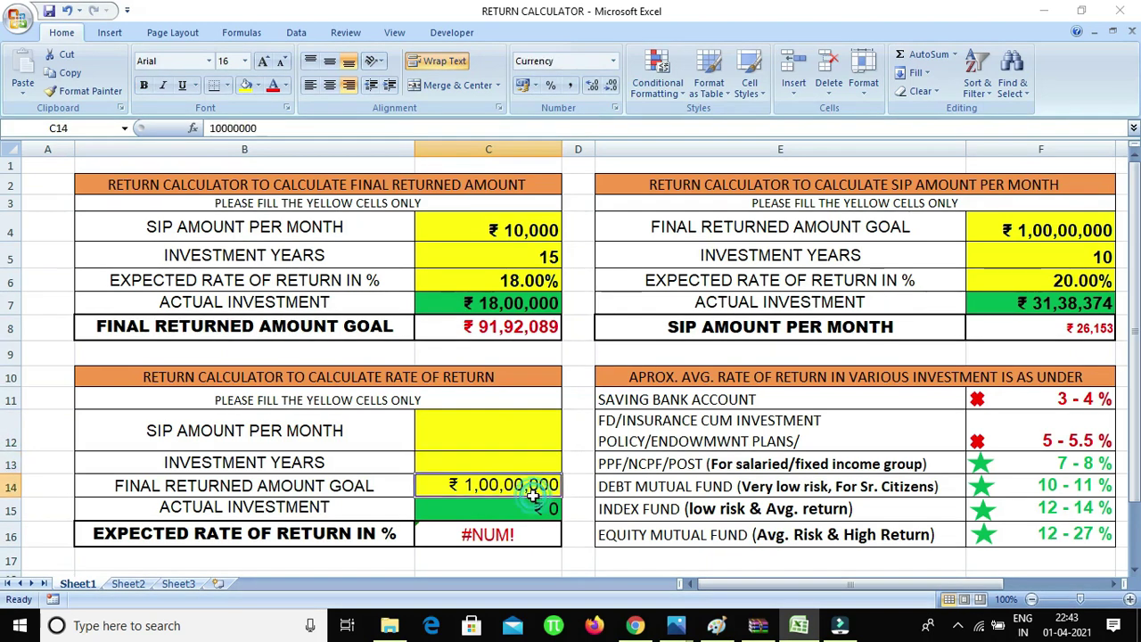
key("Delete")
- Fill the rate of return calculator with a monthly SIP of 10000, 10 investment years and a final amount goal of 5000000
left_click(505, 420)
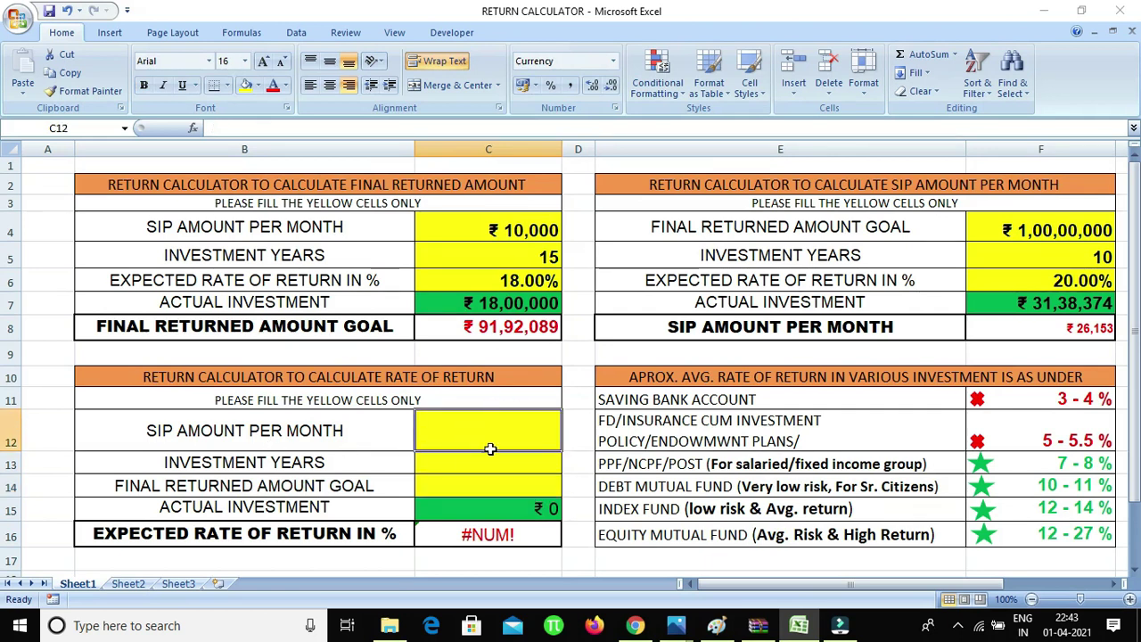
type("10000")
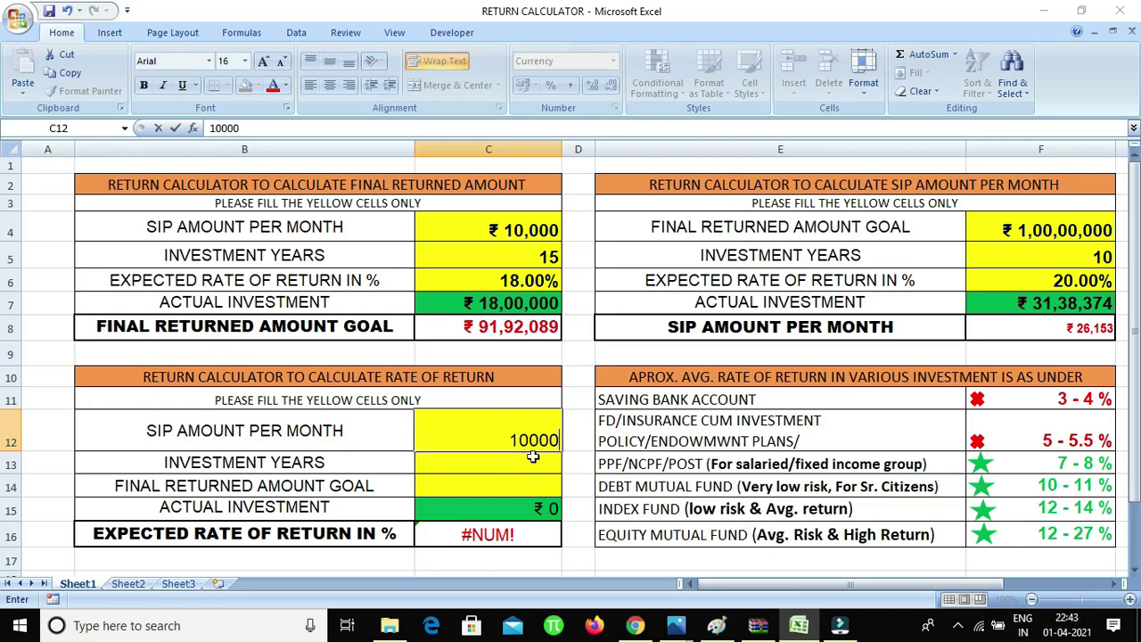
left_click(512, 463)
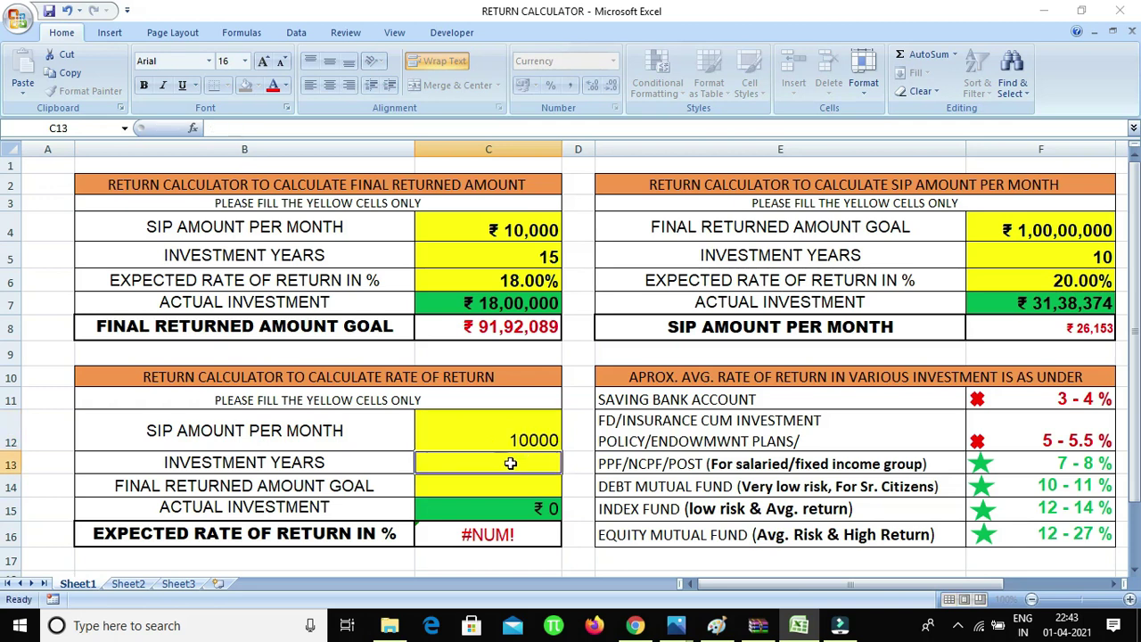
type("10")
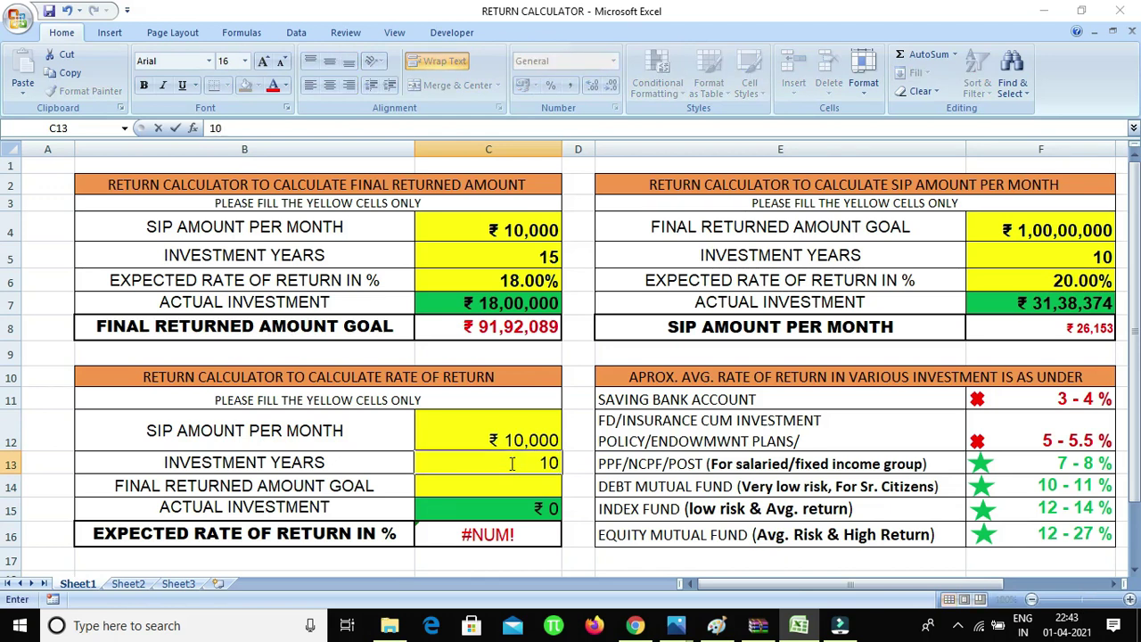
left_click(520, 482)
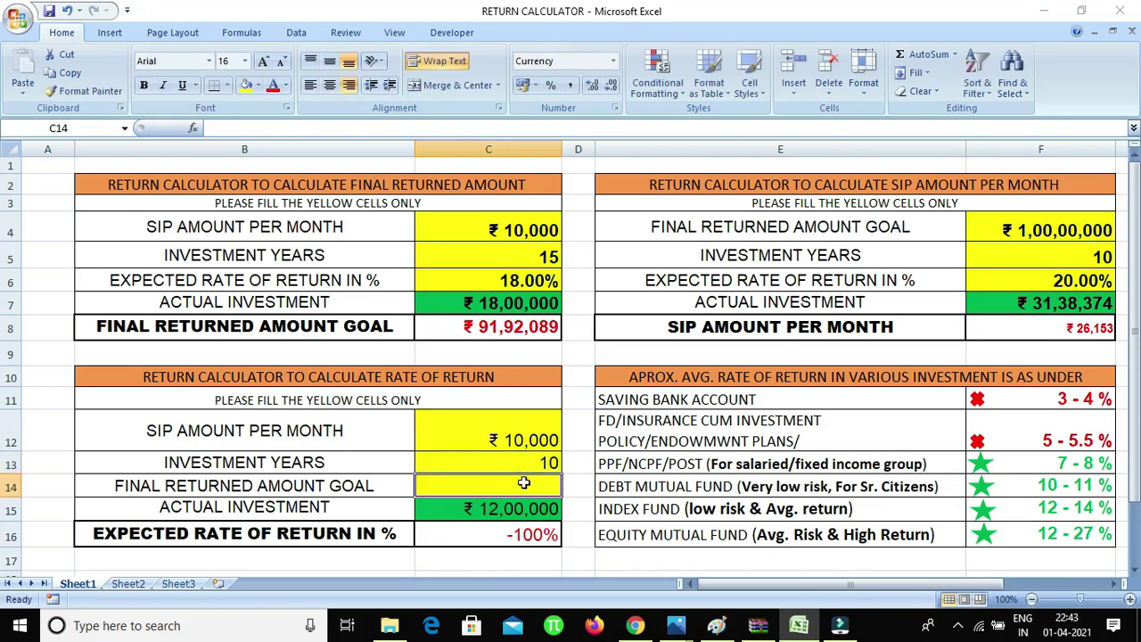
type("500000")
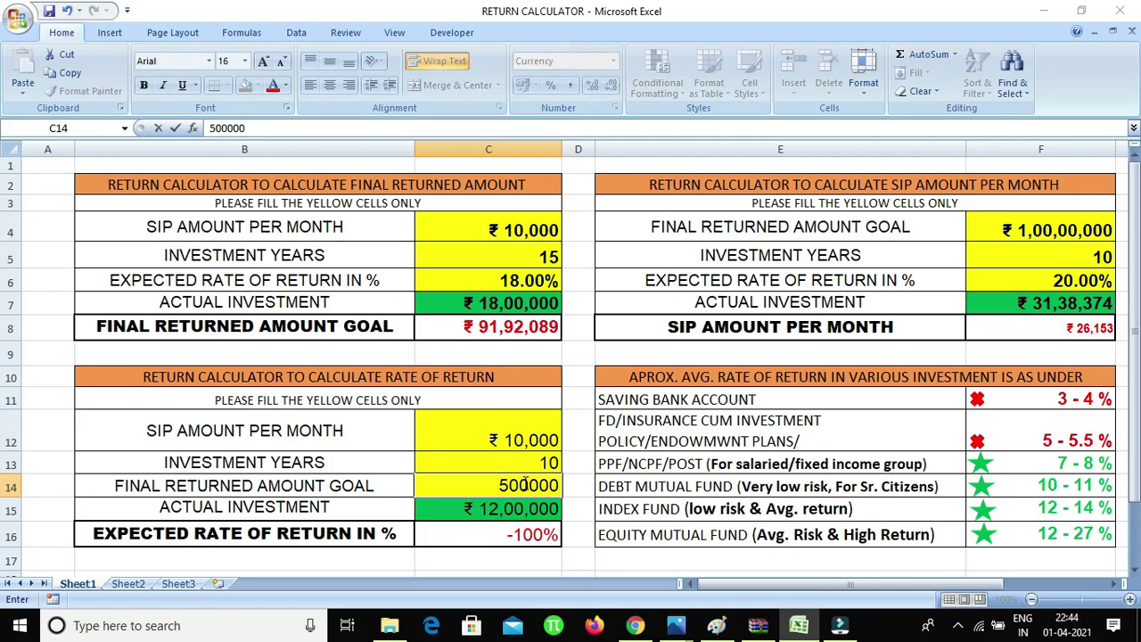
type("0")
left_click(578, 489)
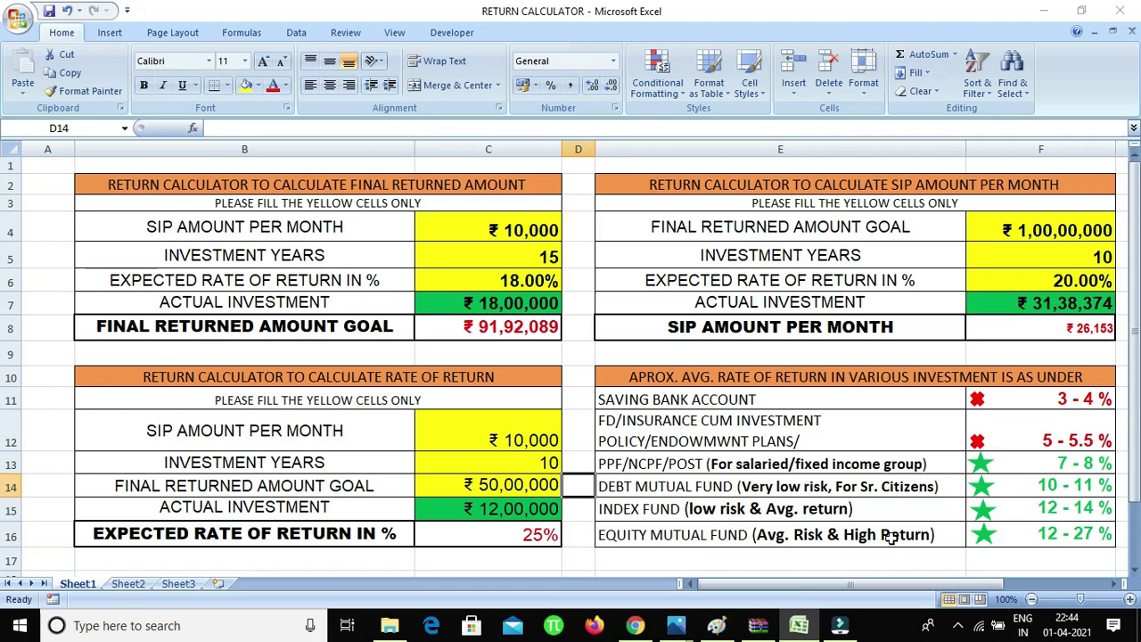
- Change the investment years to 15 in the rate of return calculator and compare the rate with the index fund entry
key("Left")
key("Up")
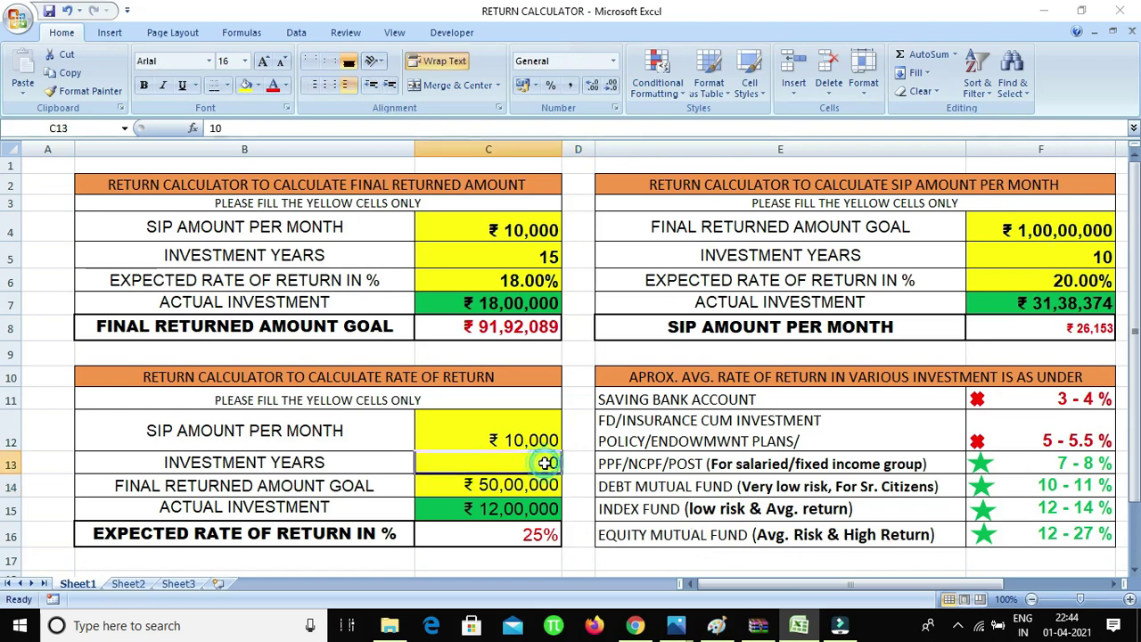
type("15")
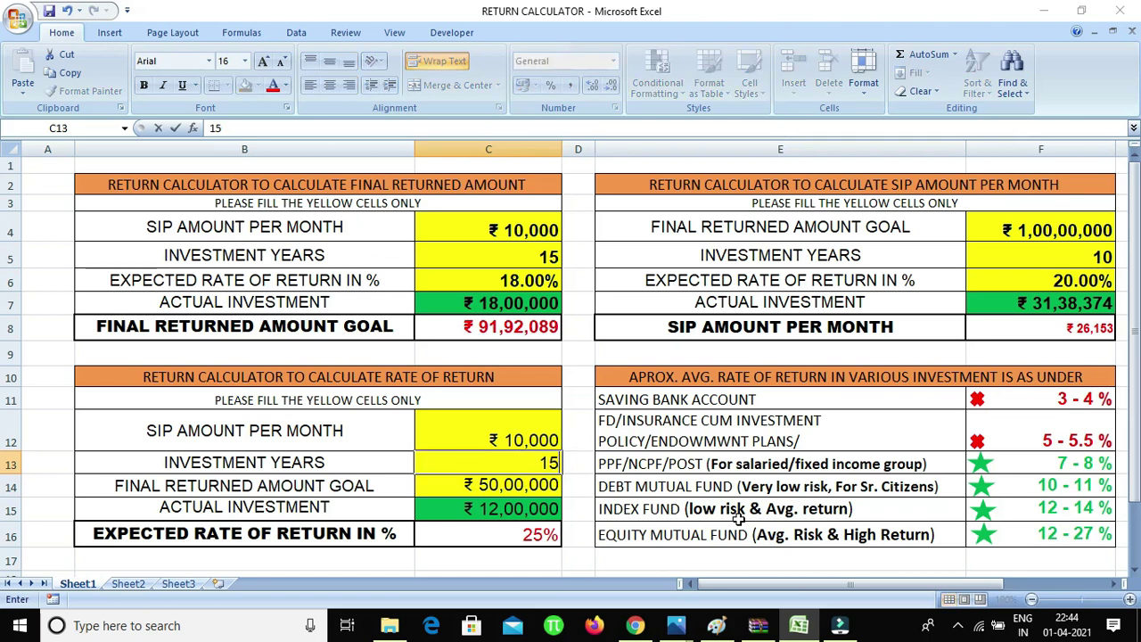
left_click(575, 487)
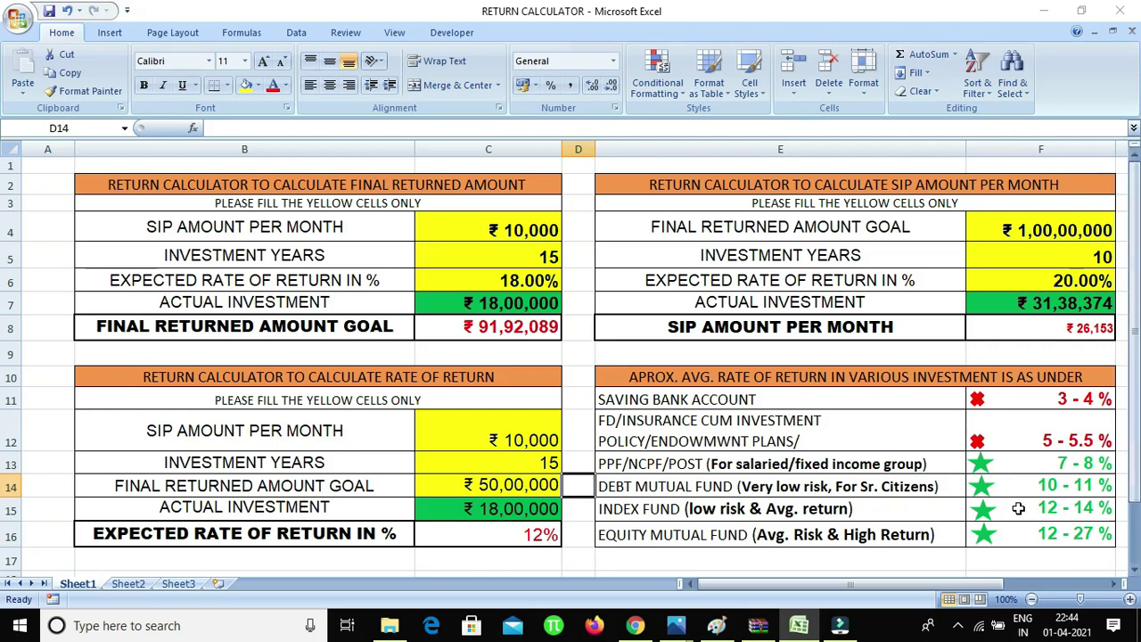
left_click(682, 512)
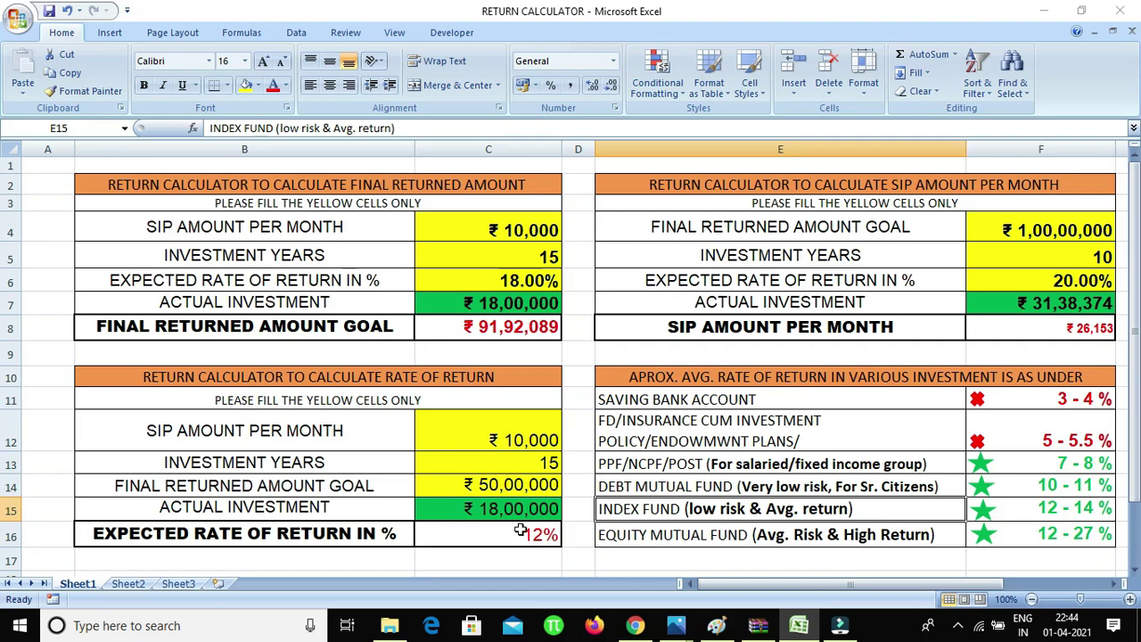
- Set the investment years to 10 and the SIP amount per month to 20000 in the rate of return calculator
left_click(549, 462)
type("10")
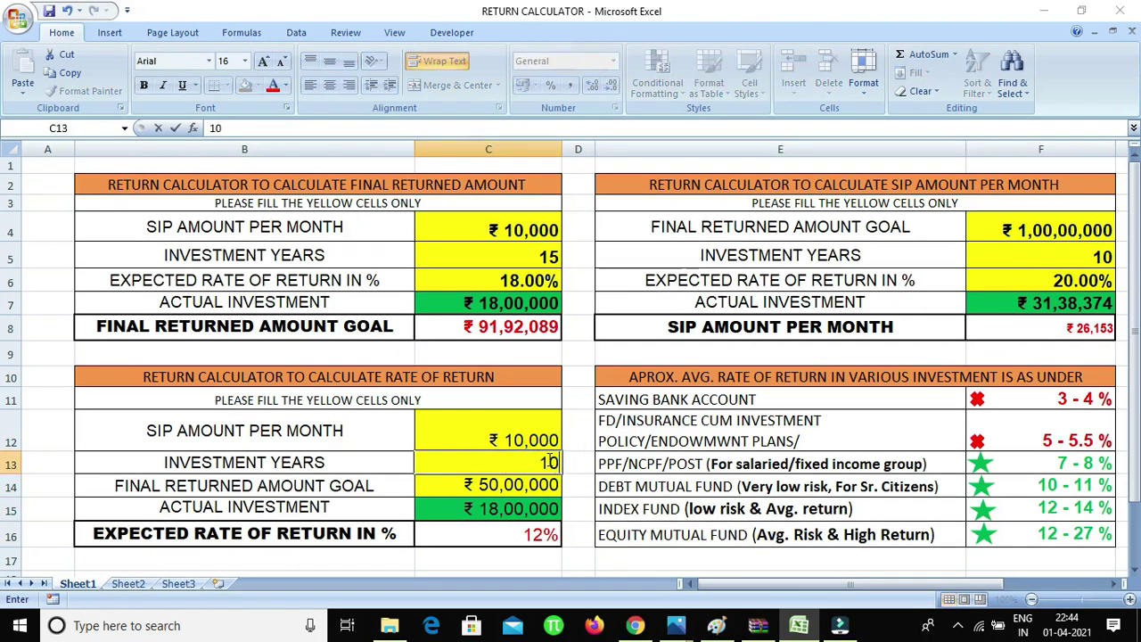
left_click(542, 438)
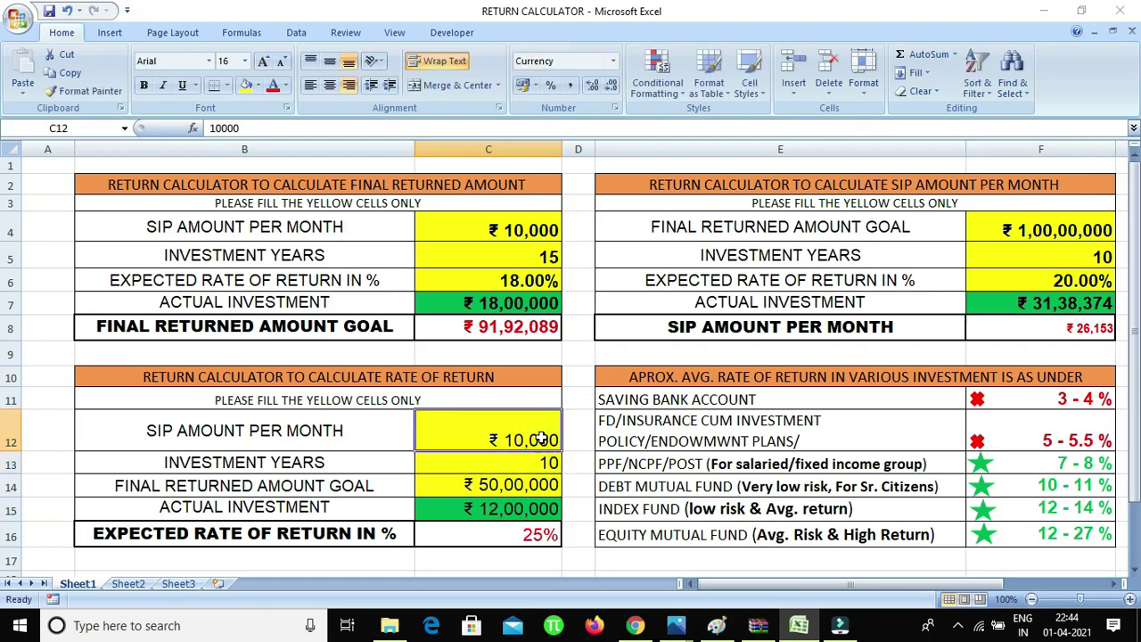
type("20000")
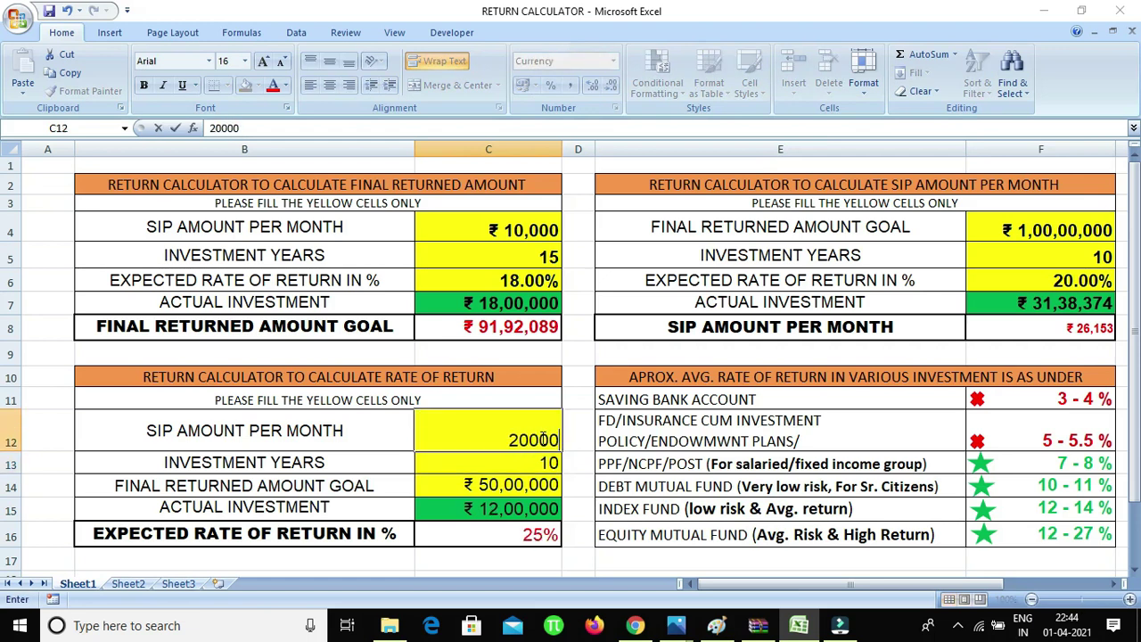
left_click(580, 468)
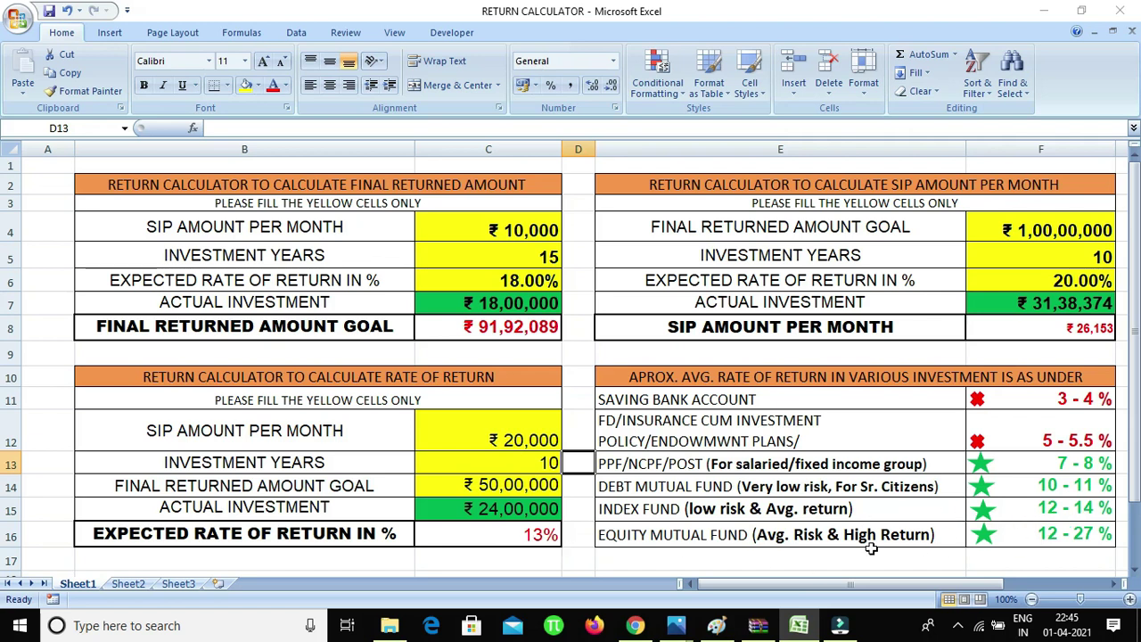
left_click(1041, 538)
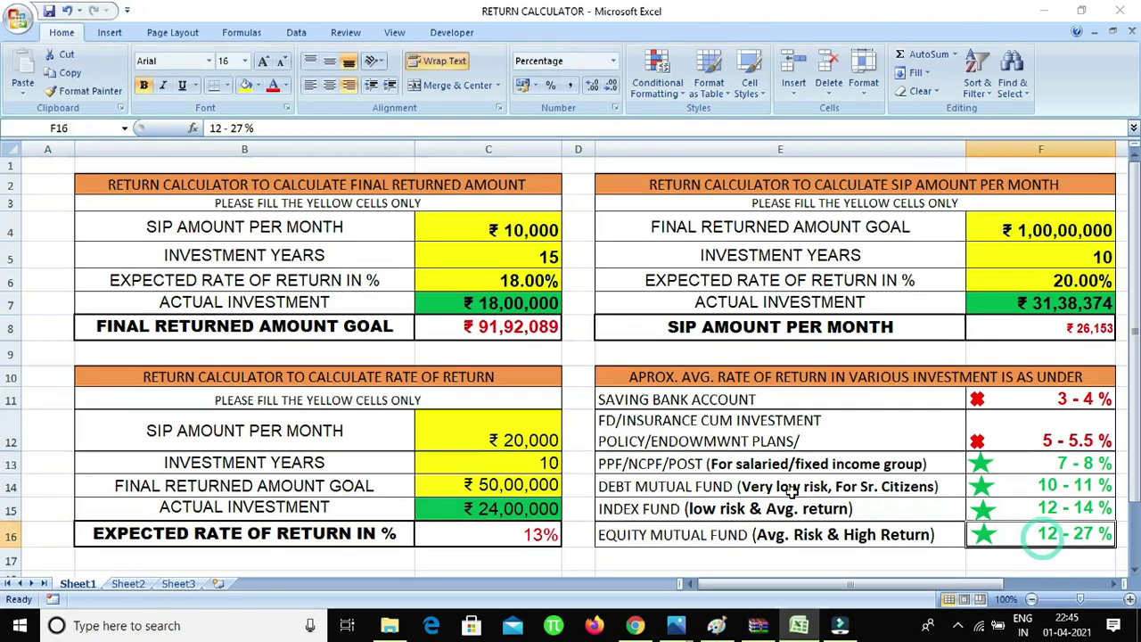
left_click(506, 538)
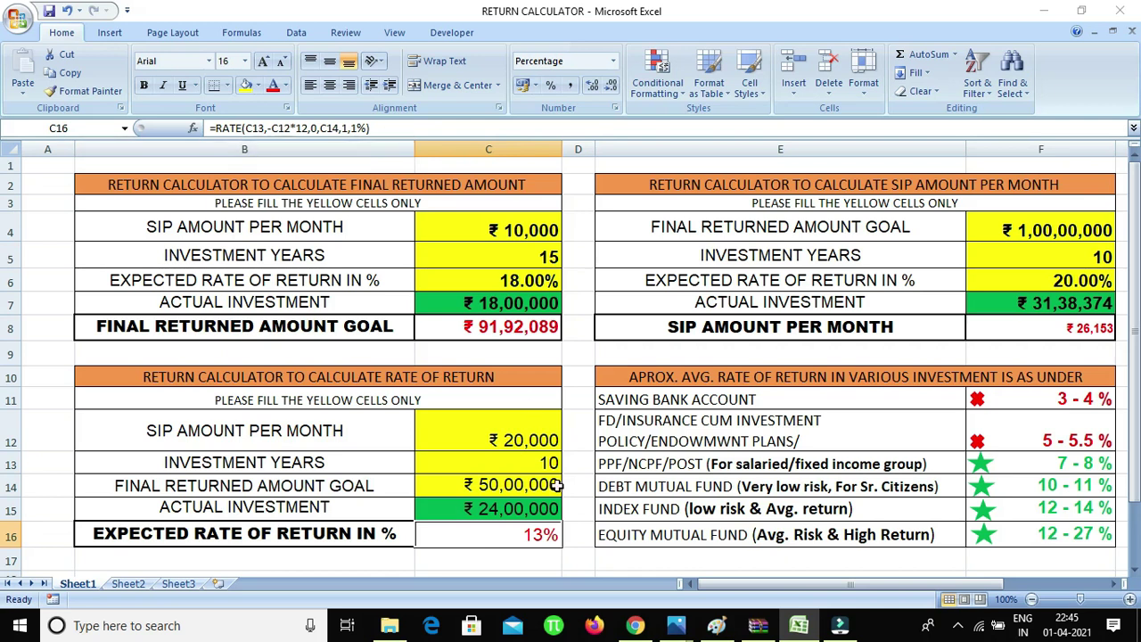
left_click(578, 532)
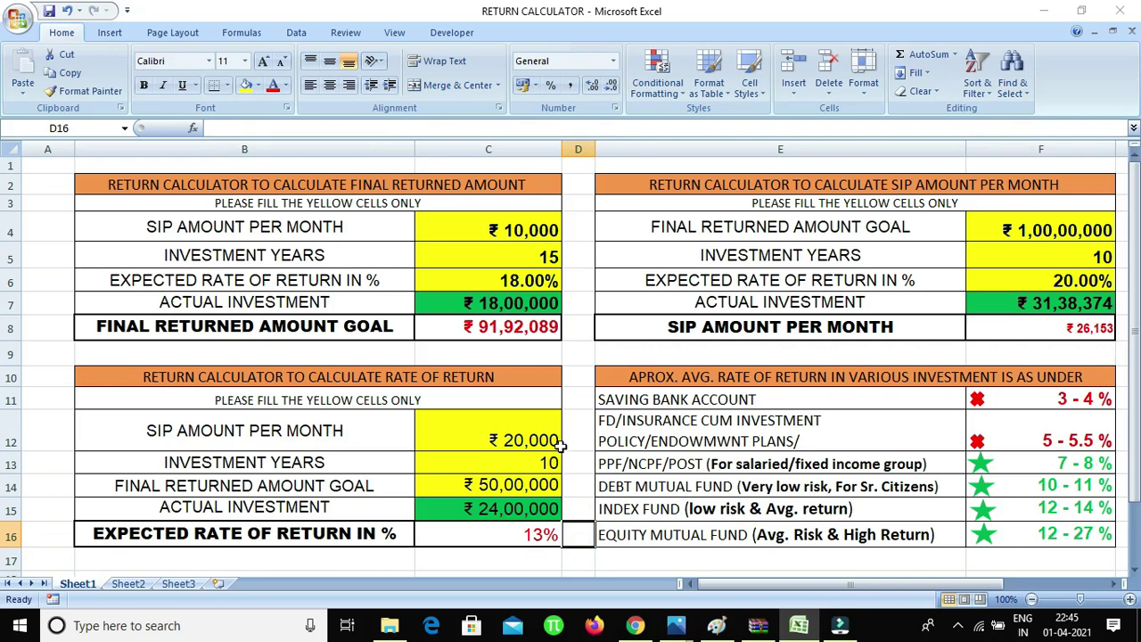
left_click(578, 354)
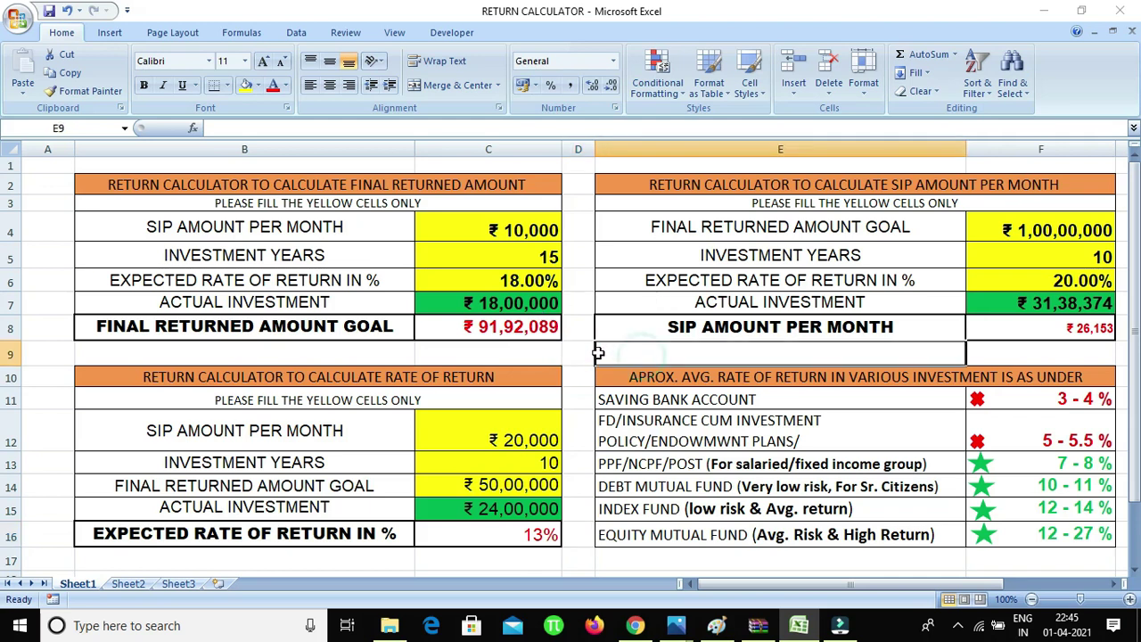
left_click(534, 350)
left_click(578, 353)
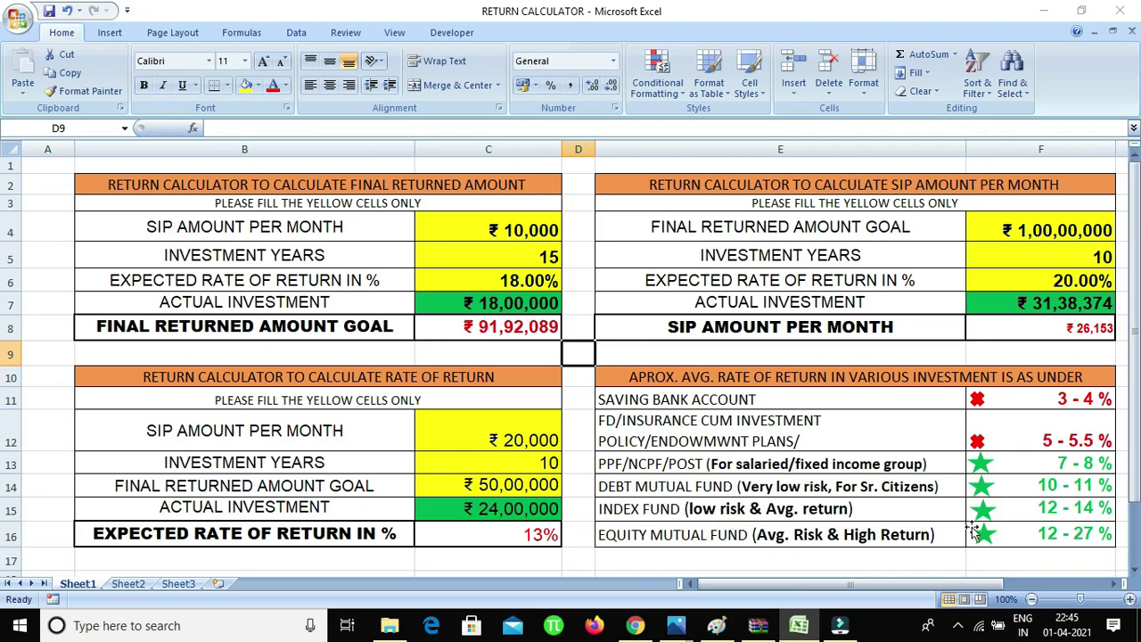
- Review the index fund and equity mutual fund entries, and inspect the result cells of the rate of return, final amount and monthly SIP calculators
left_click(731, 515)
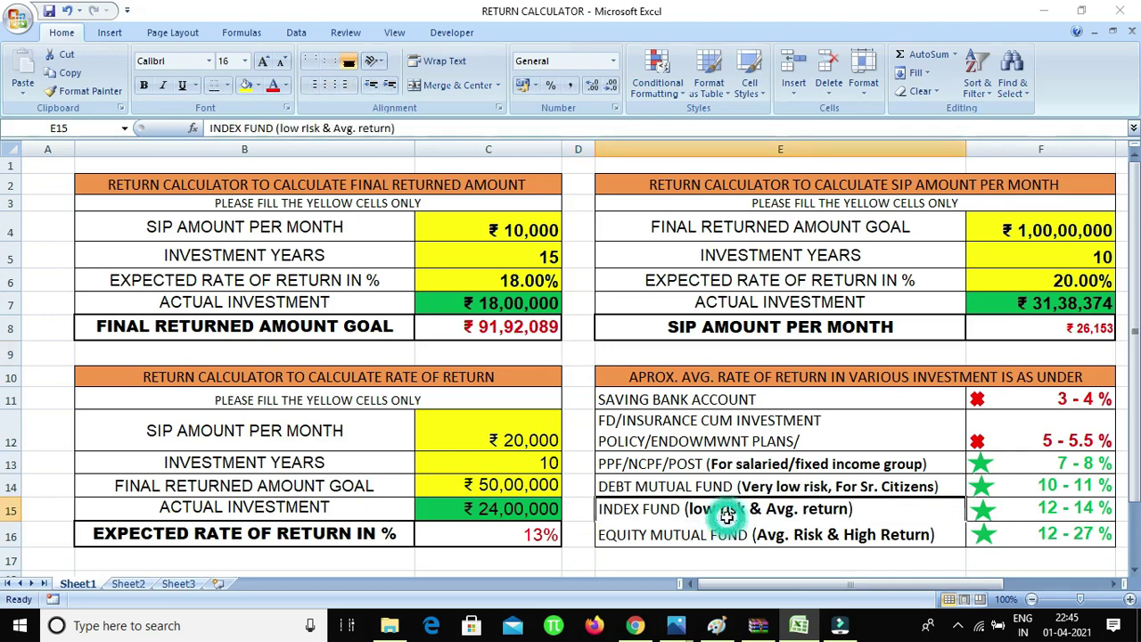
left_click(771, 539)
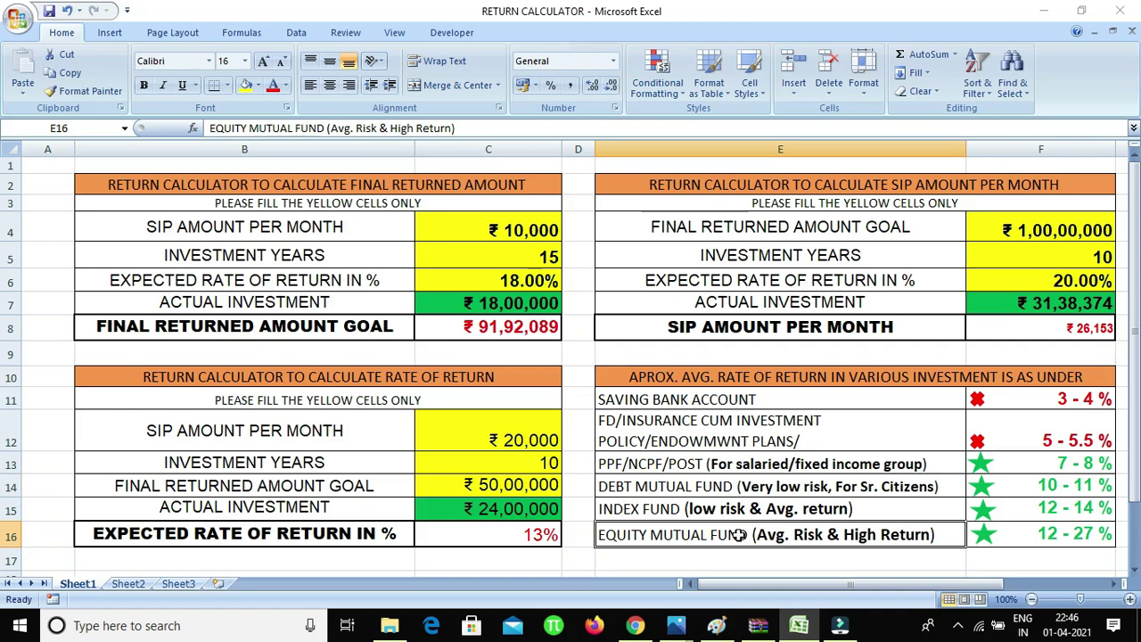
left_click(506, 537)
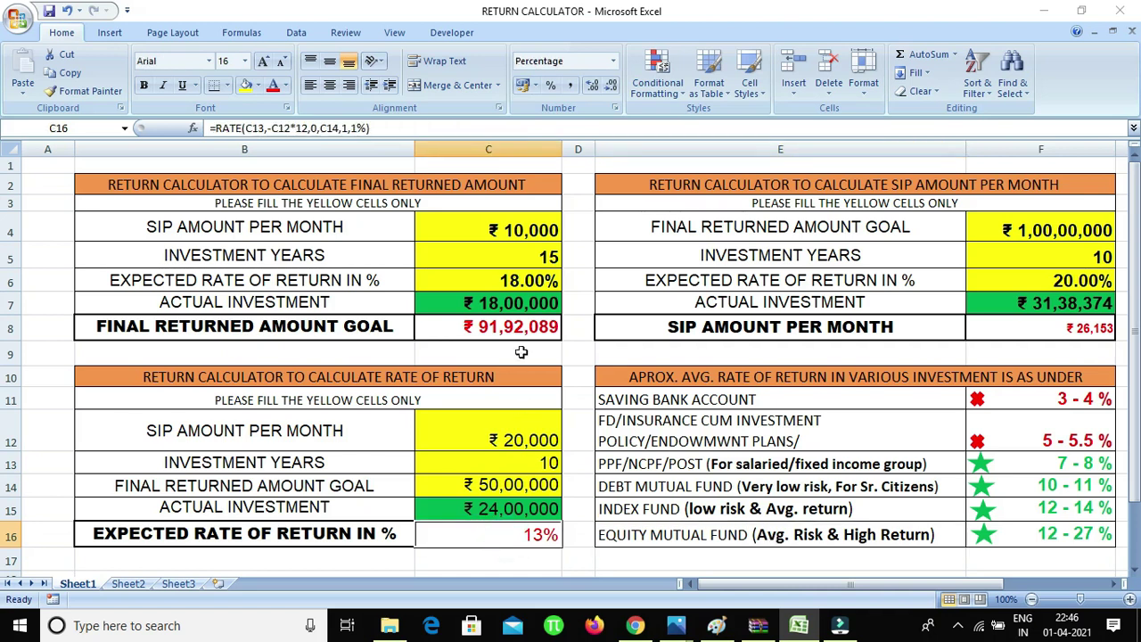
left_click(526, 330)
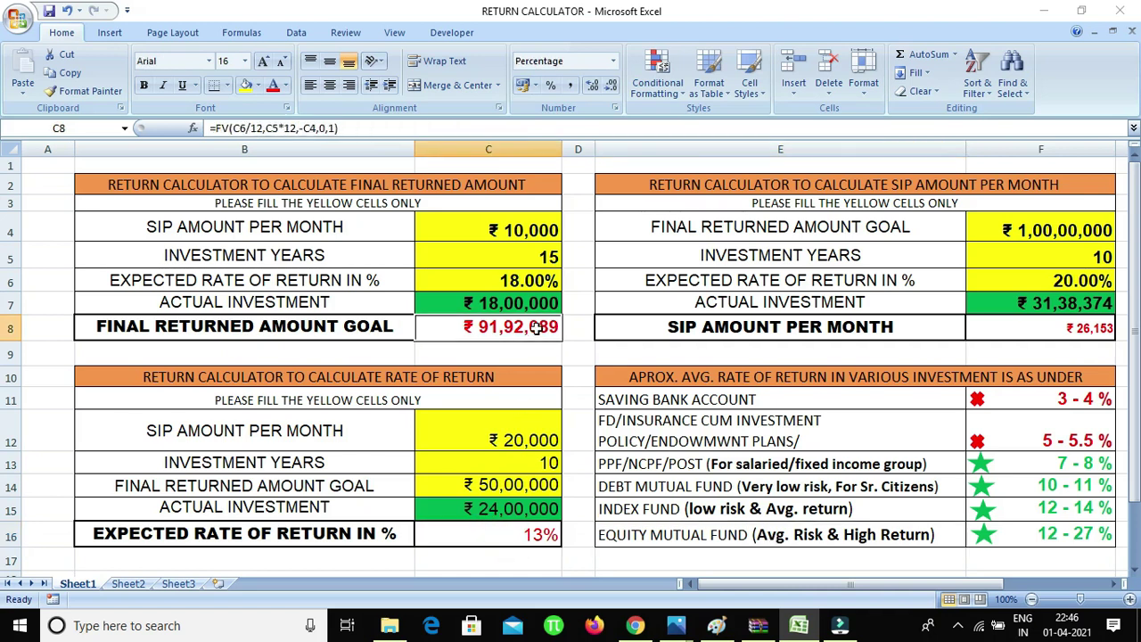
left_click(1075, 331)
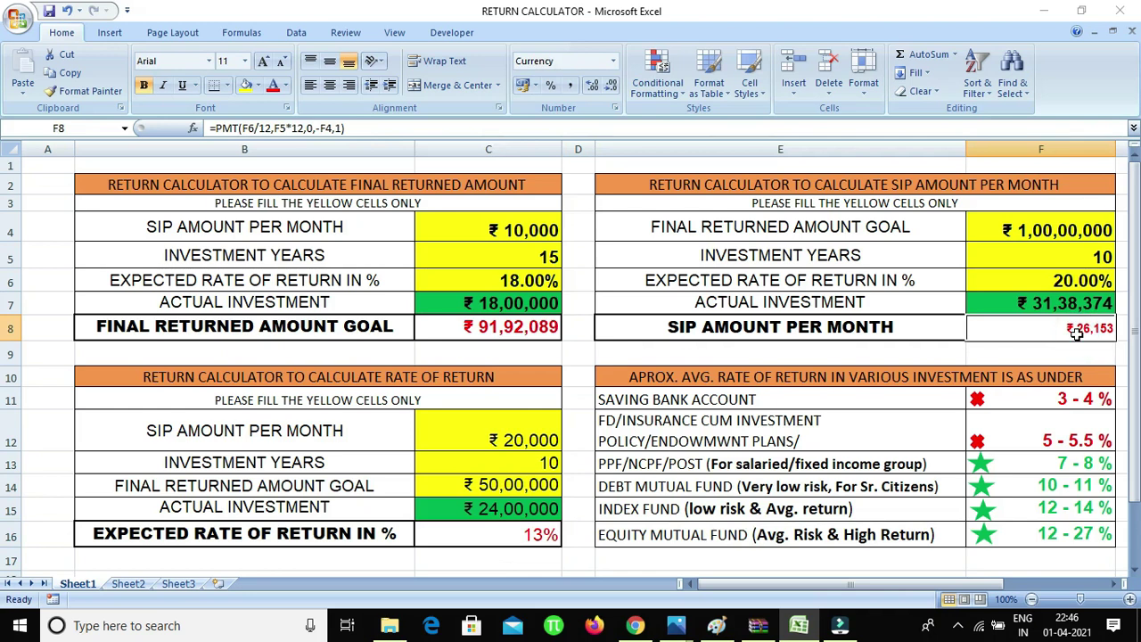